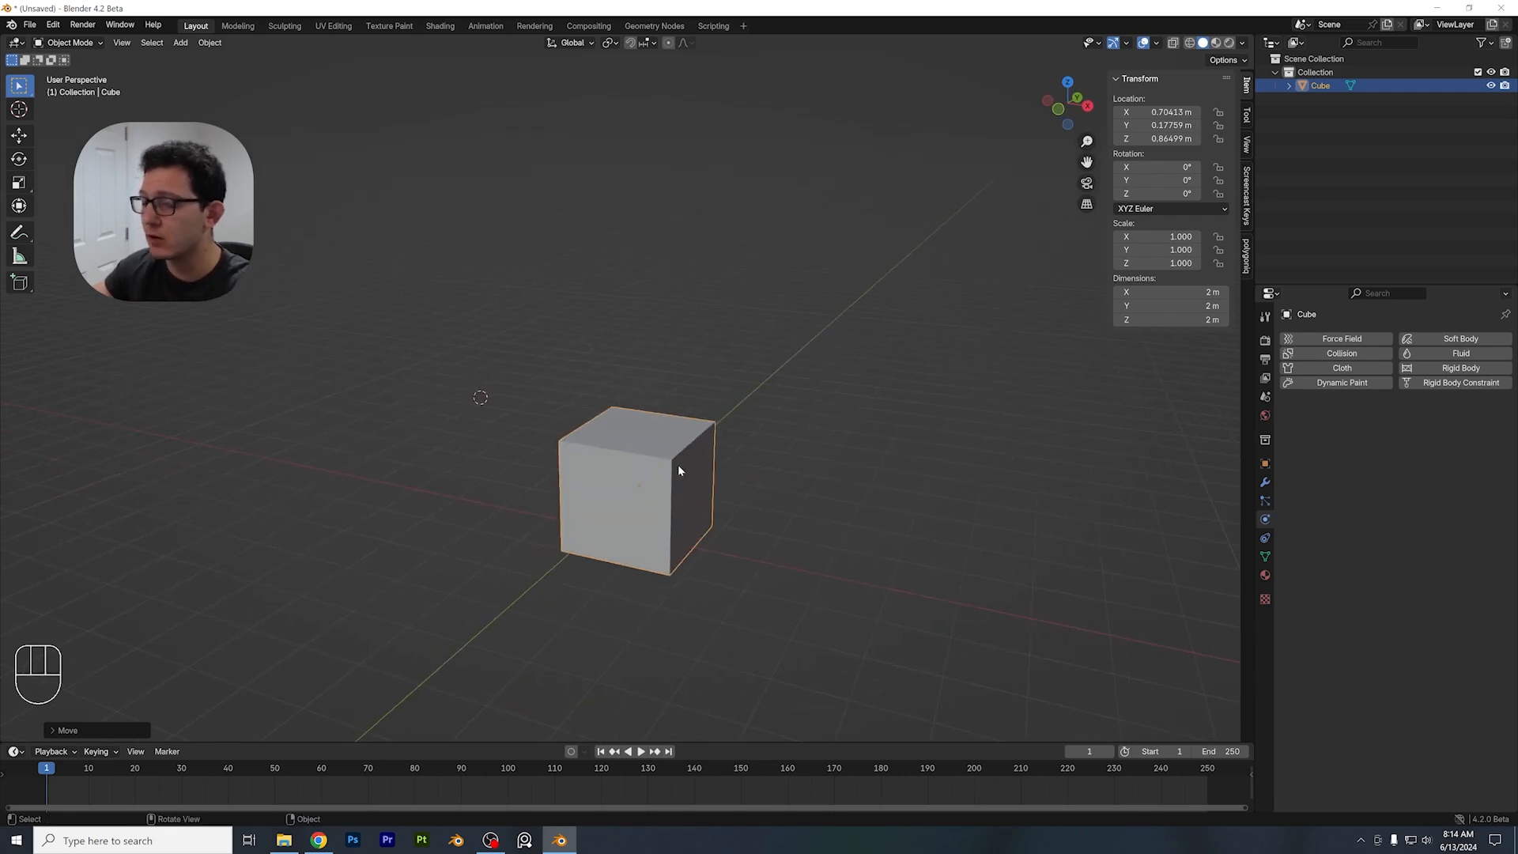
Duplicate the cube and place the copy about 4.1 m directly above the original
{"action": "key", "text": "shift+d"}
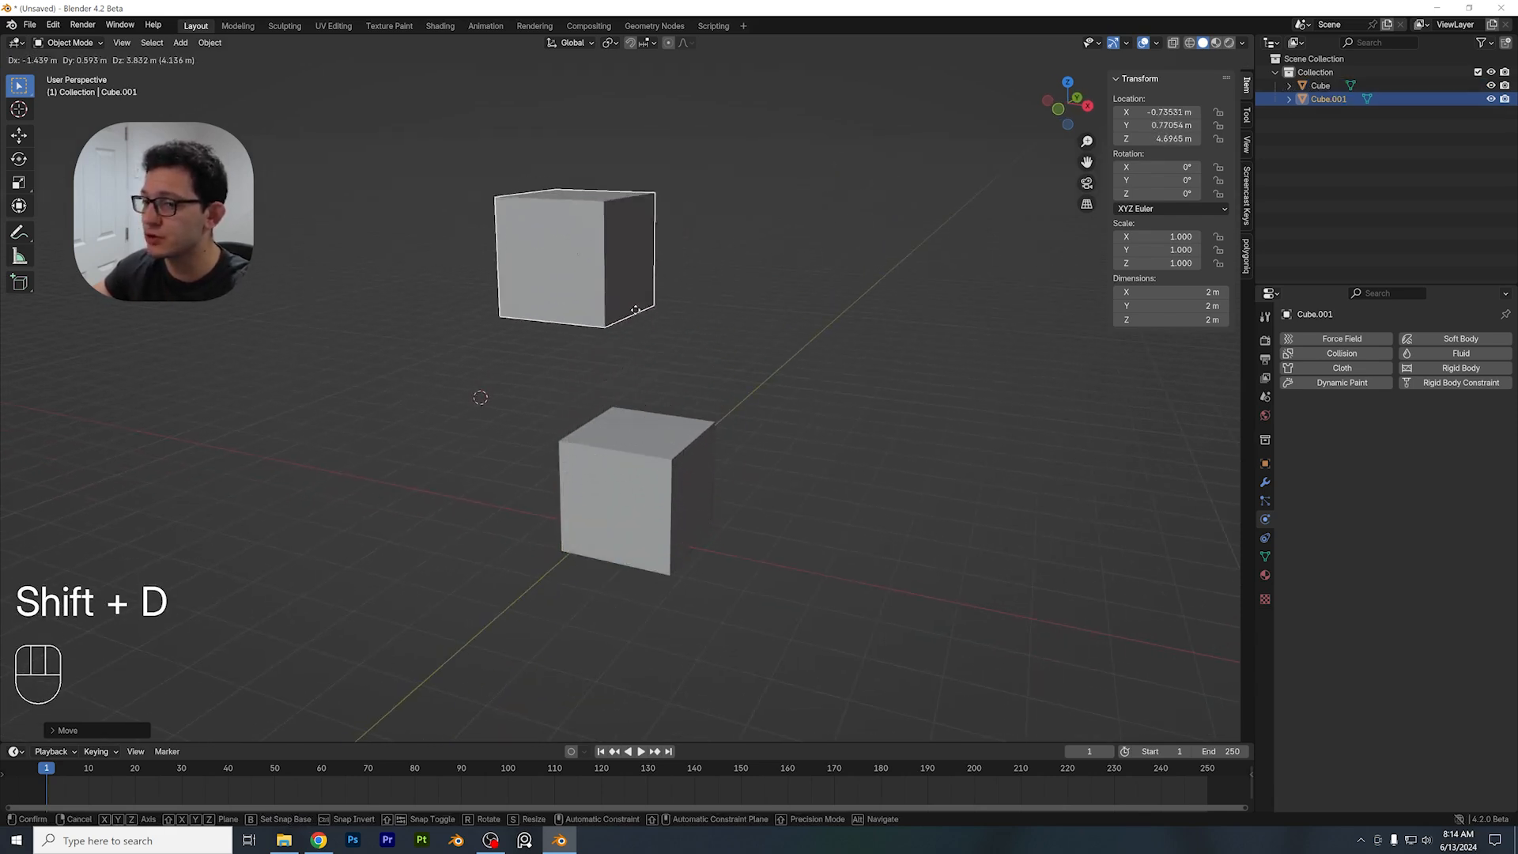
{"action": "left_click", "coordinate": [692, 269]}
{"action": "middle_click_drag", "start_coordinate": [692, 269], "coordinate": [657, 299], "text": "shift"}
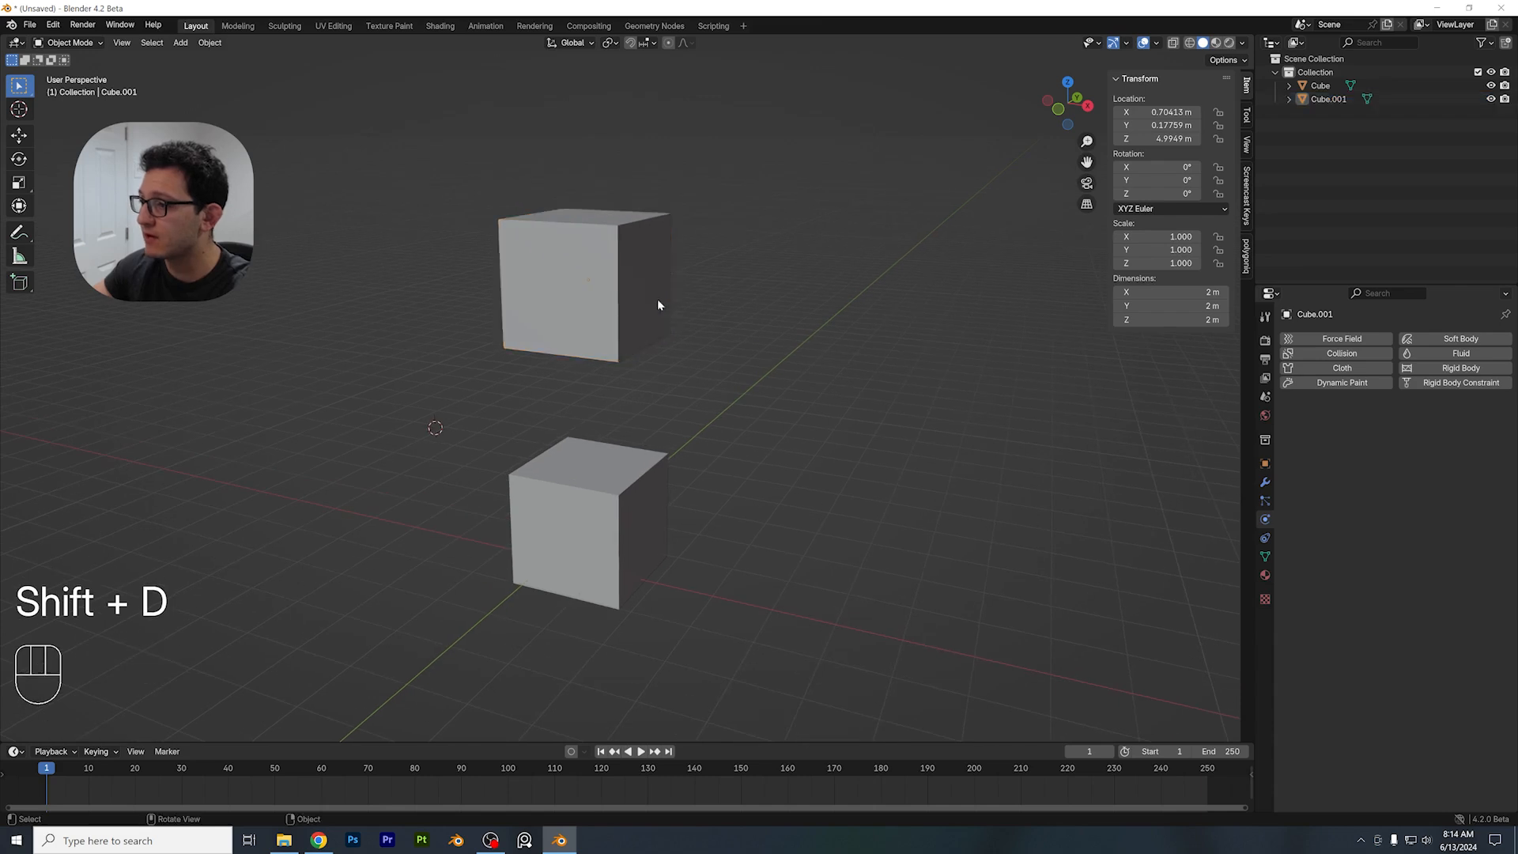
Add rigid body physics to the upper cube and set its type to Passive
{"action": "left_click", "coordinate": [1455, 370]}
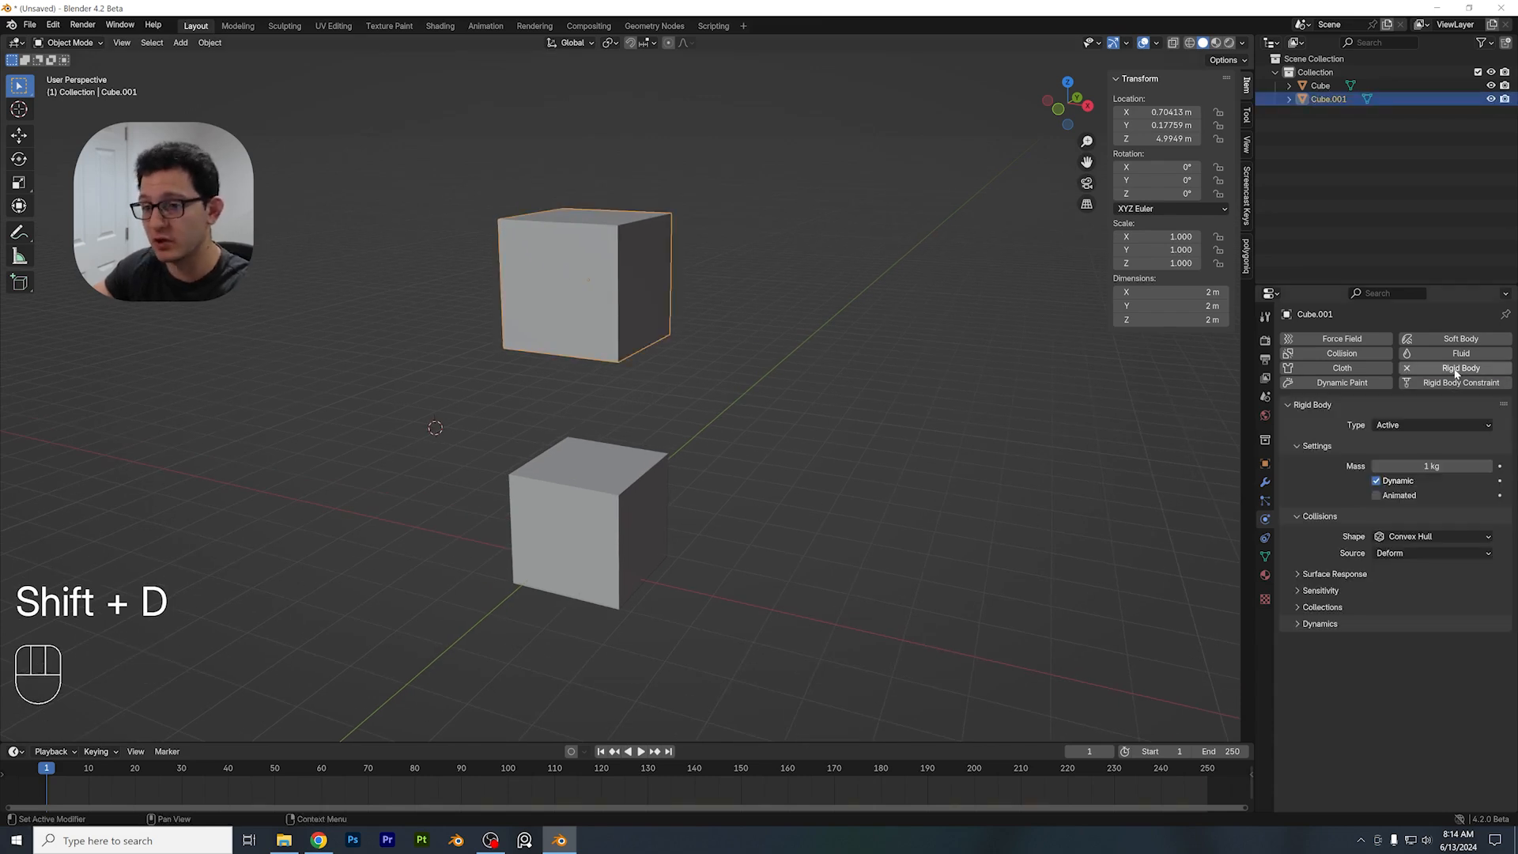
{"action": "left_click", "coordinate": [1400, 425]}
{"action": "left_click", "coordinate": [1404, 455]}
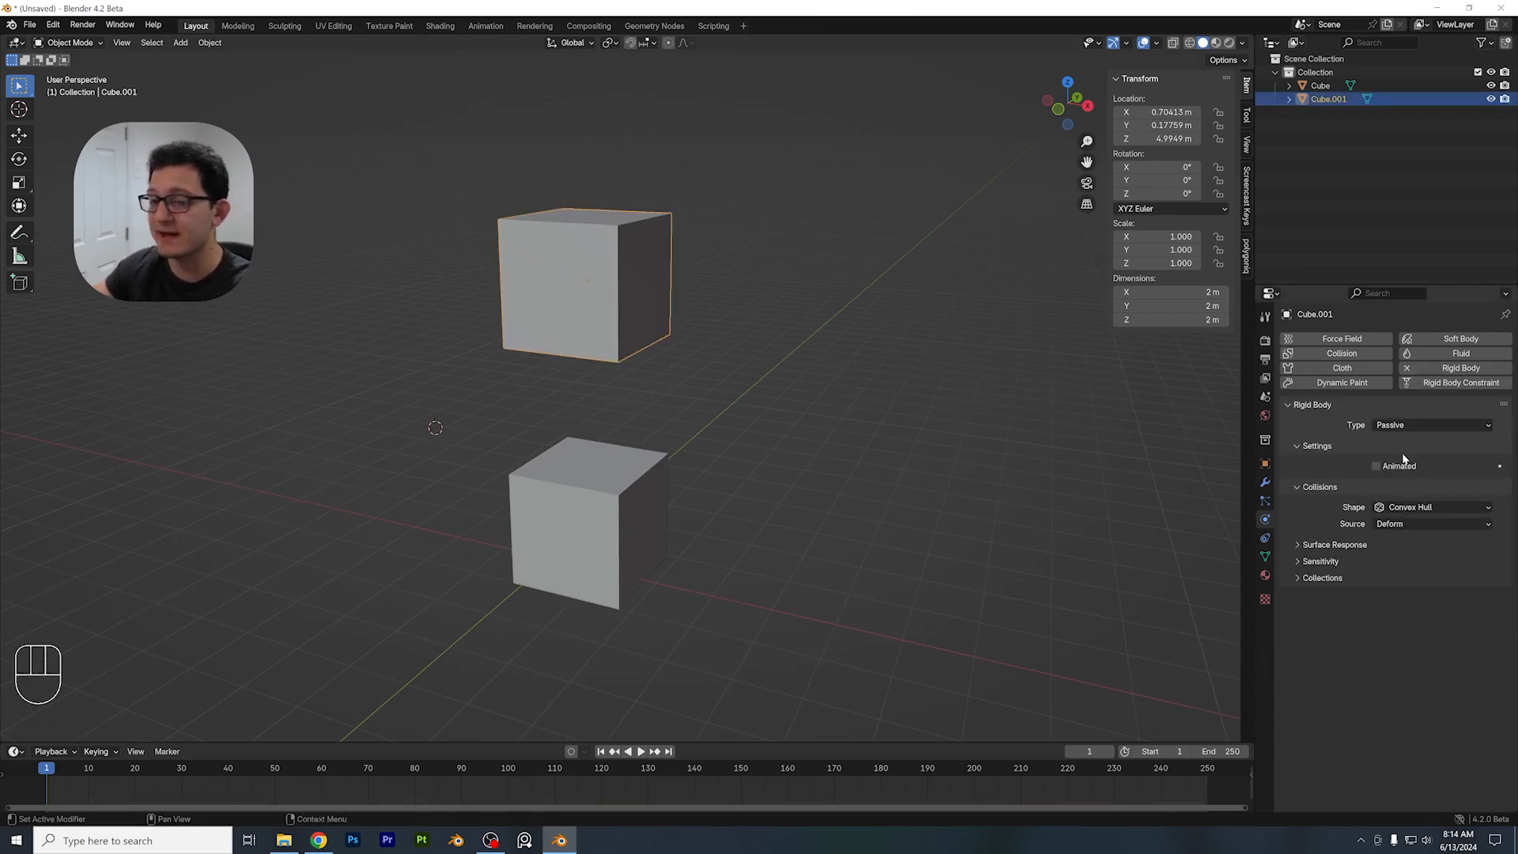
Add rigid body physics of type Active to the lower cube and compare the settings of both cubes
{"action": "left_click", "coordinate": [600, 506]}
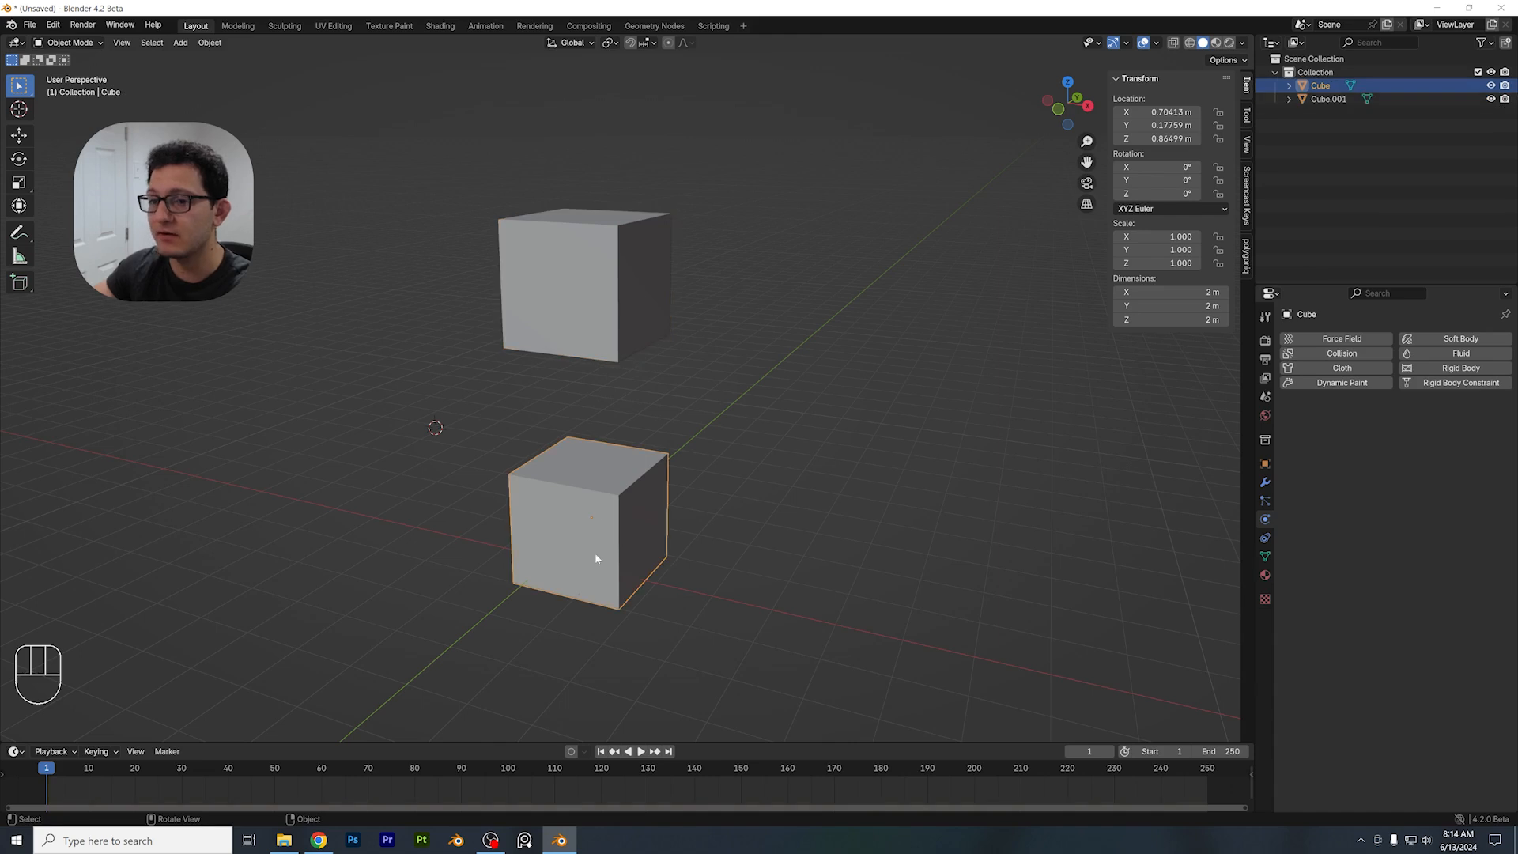
{"action": "left_click", "coordinate": [1486, 368]}
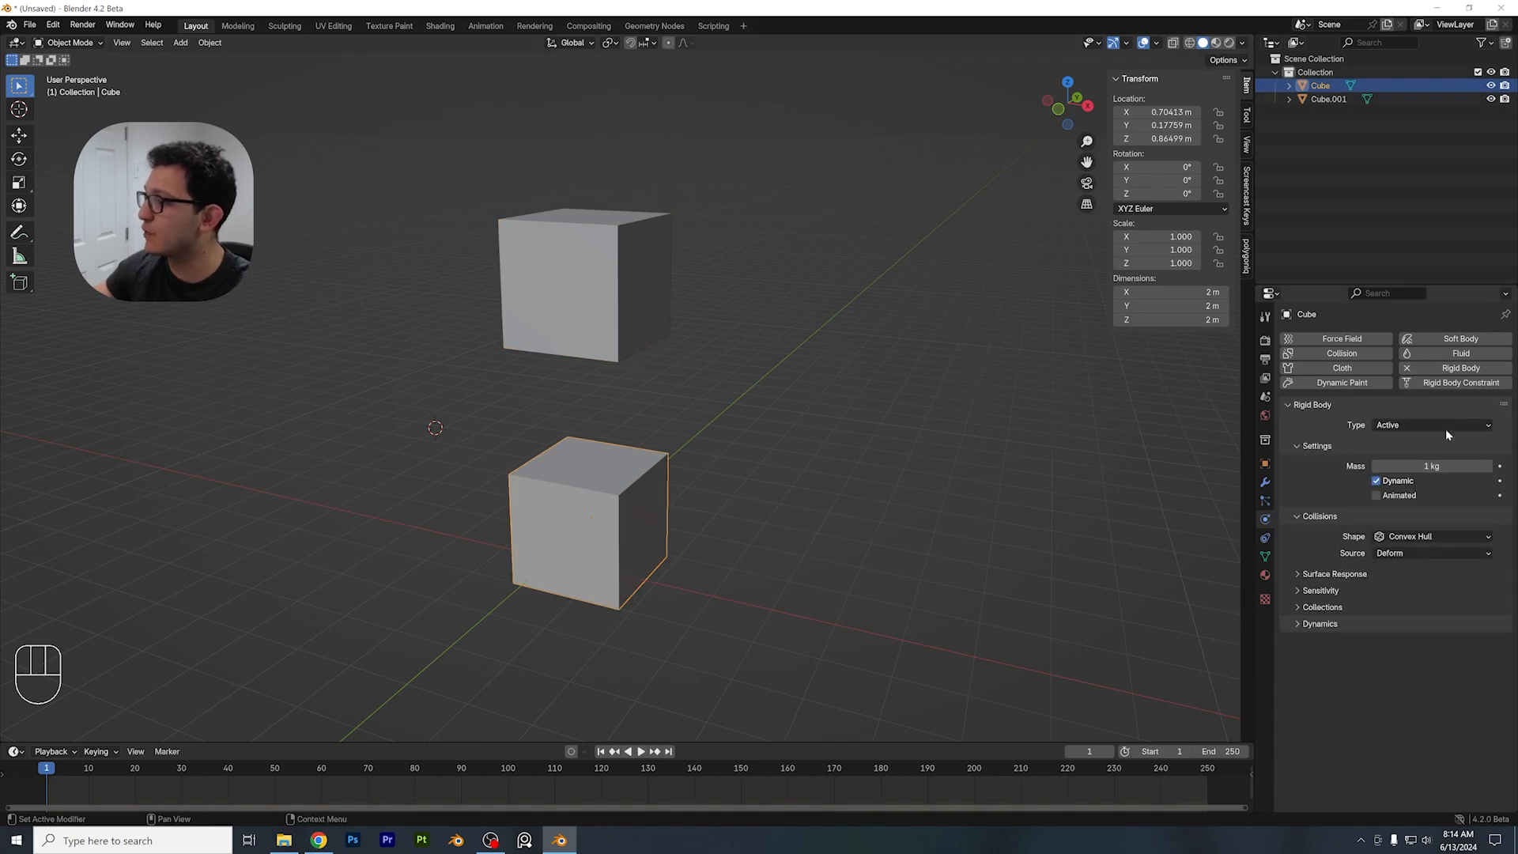
{"action": "left_click", "coordinate": [621, 311]}
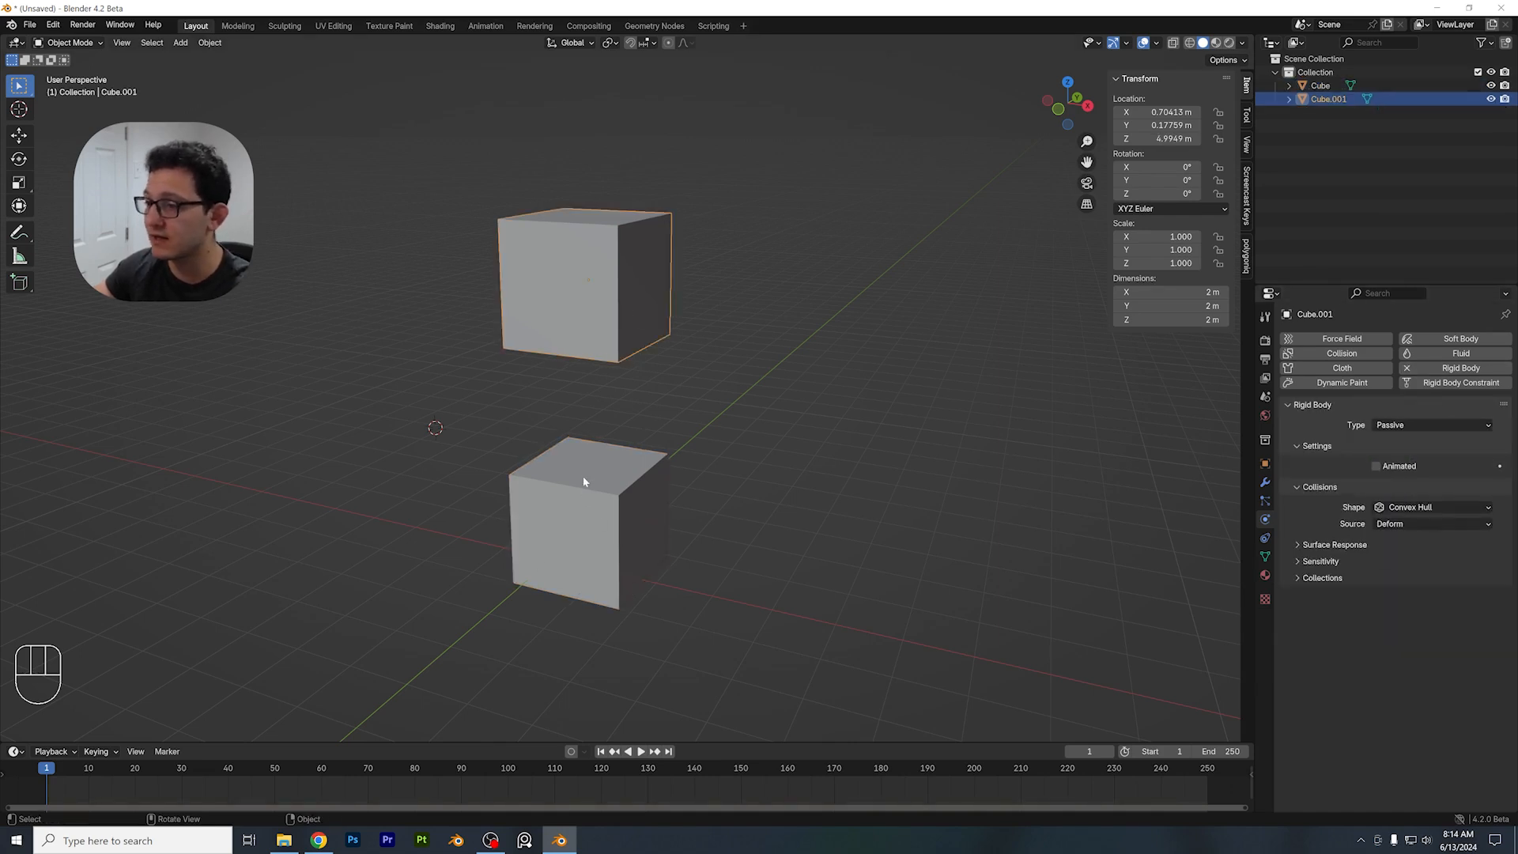
{"action": "left_click", "coordinate": [587, 481]}
{"action": "left_click", "coordinate": [614, 322]}
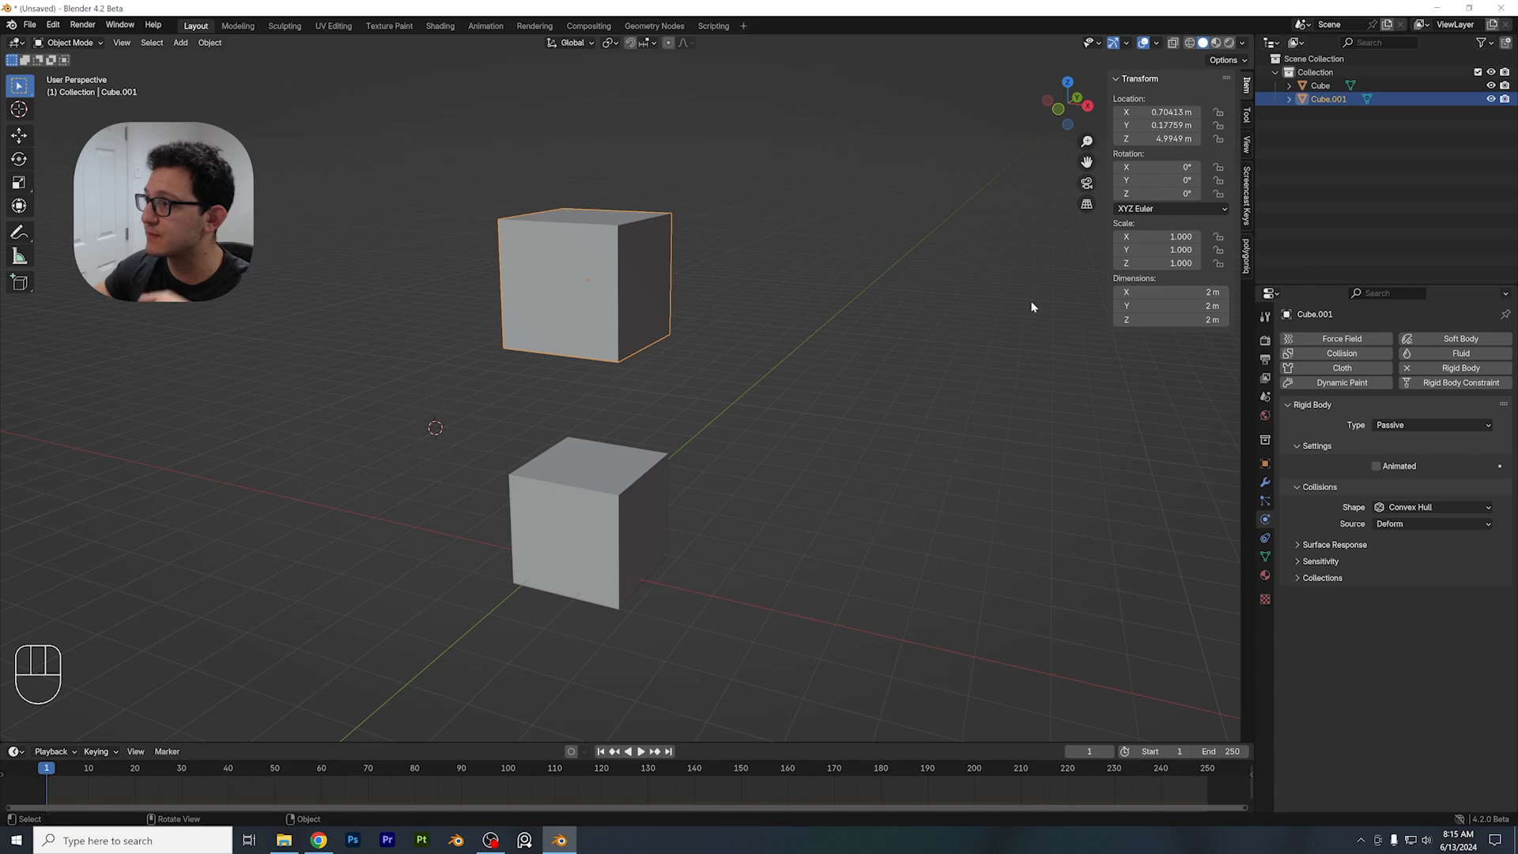
Set the solid viewport shading colour to Random and deselect the upper cube
{"action": "left_click", "coordinate": [1242, 44]}
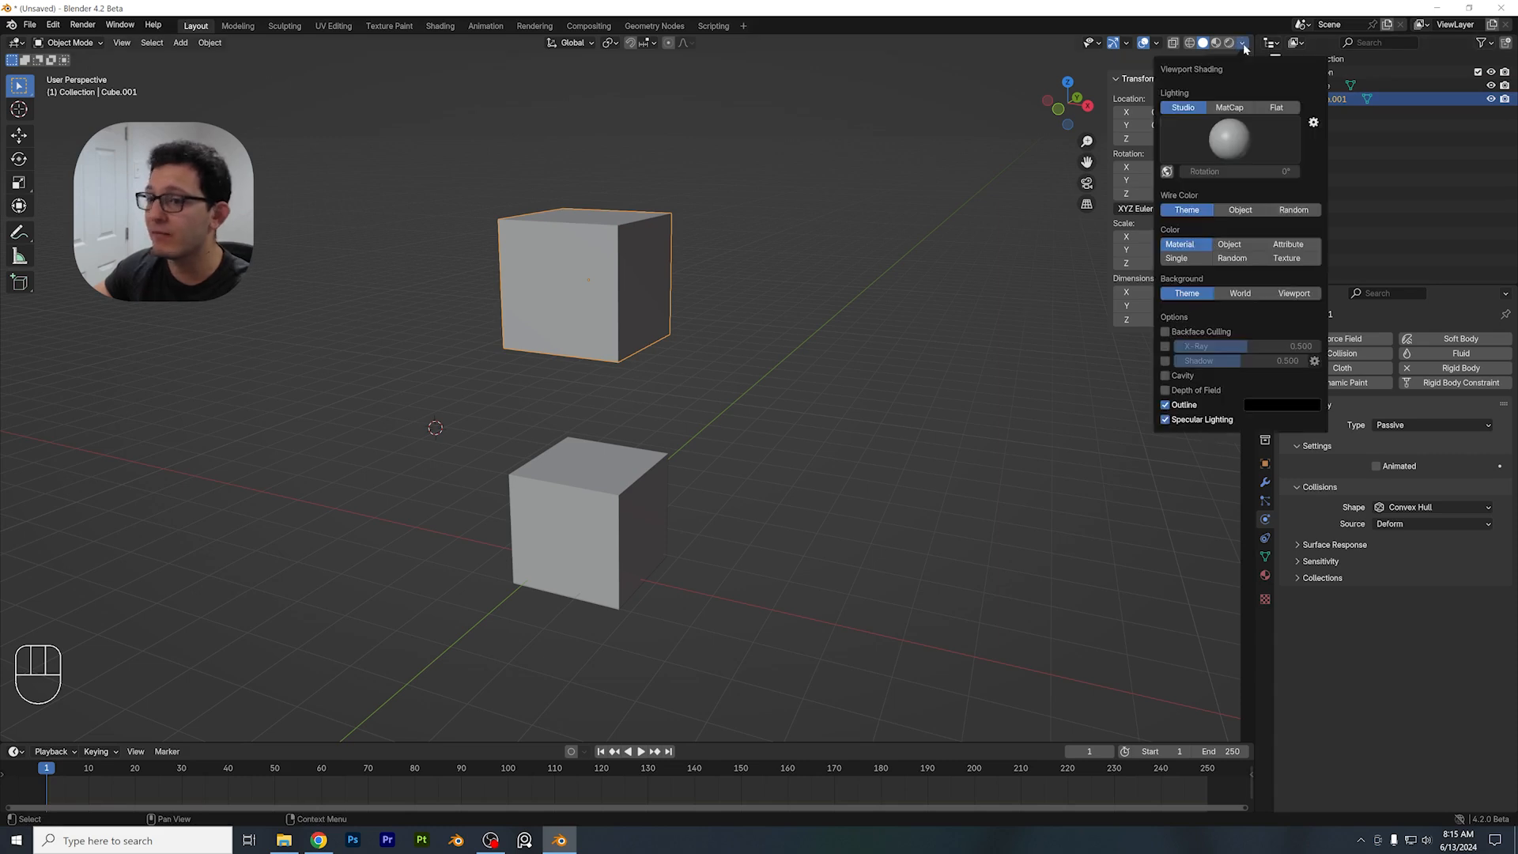
{"action": "left_click", "coordinate": [1232, 259]}
{"action": "mouse_move", "coordinate": [657, 400]}
{"action": "middle_mouse_down"}
{"action": "mouse_move", "coordinate": [677, 396]}
{"action": "mouse_move", "coordinate": [444, 481]}
{"action": "middle_mouse_up"}
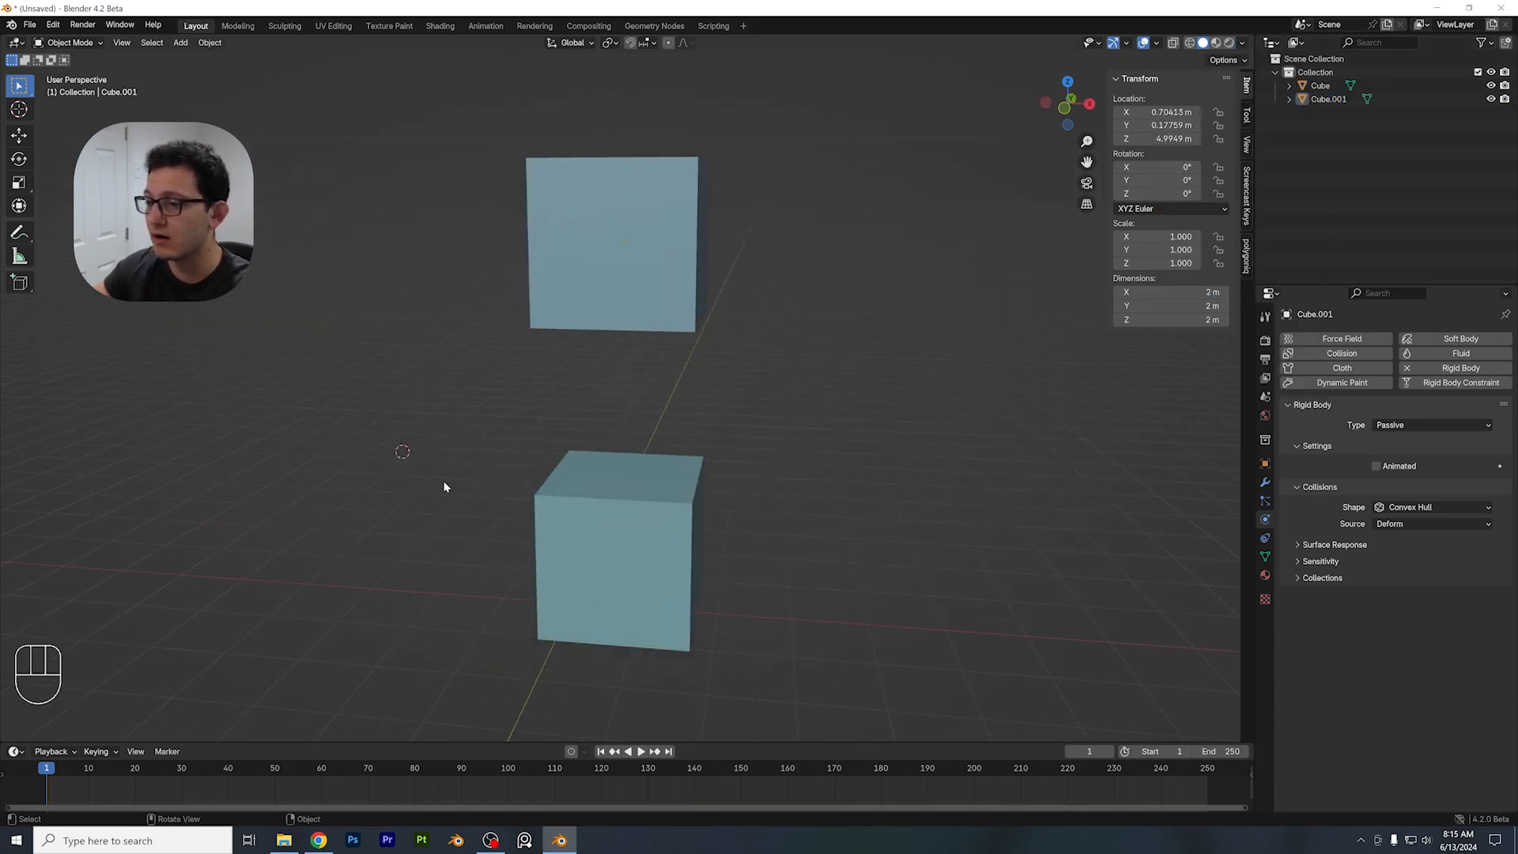
{"action": "left_click", "coordinate": [605, 262]}
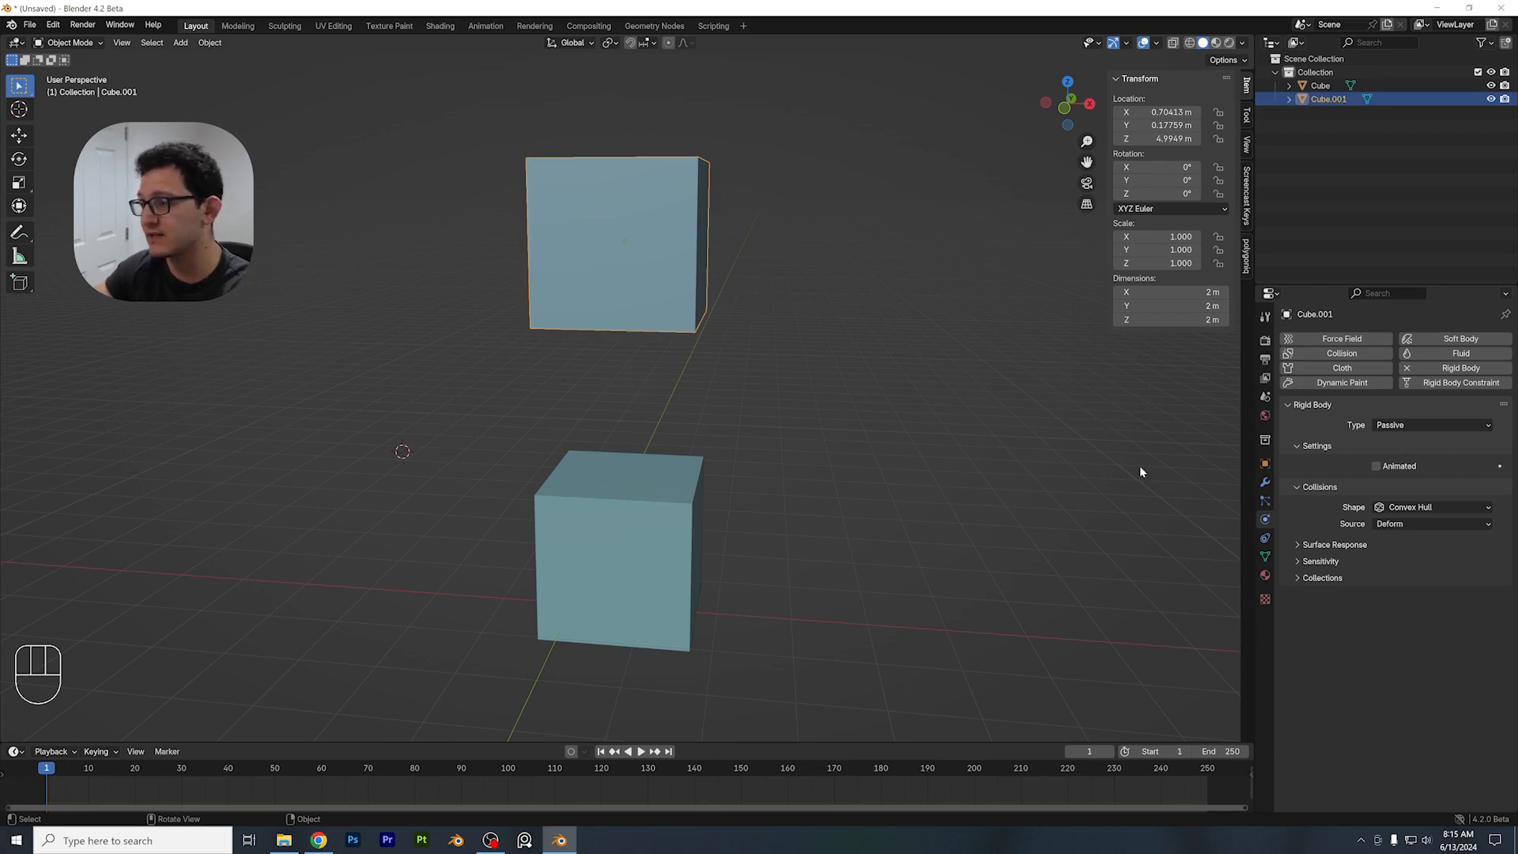
{"action": "left_click", "coordinate": [695, 400]}
Add an Arrows empty to the scene
{"action": "left_click", "coordinate": [181, 43]}
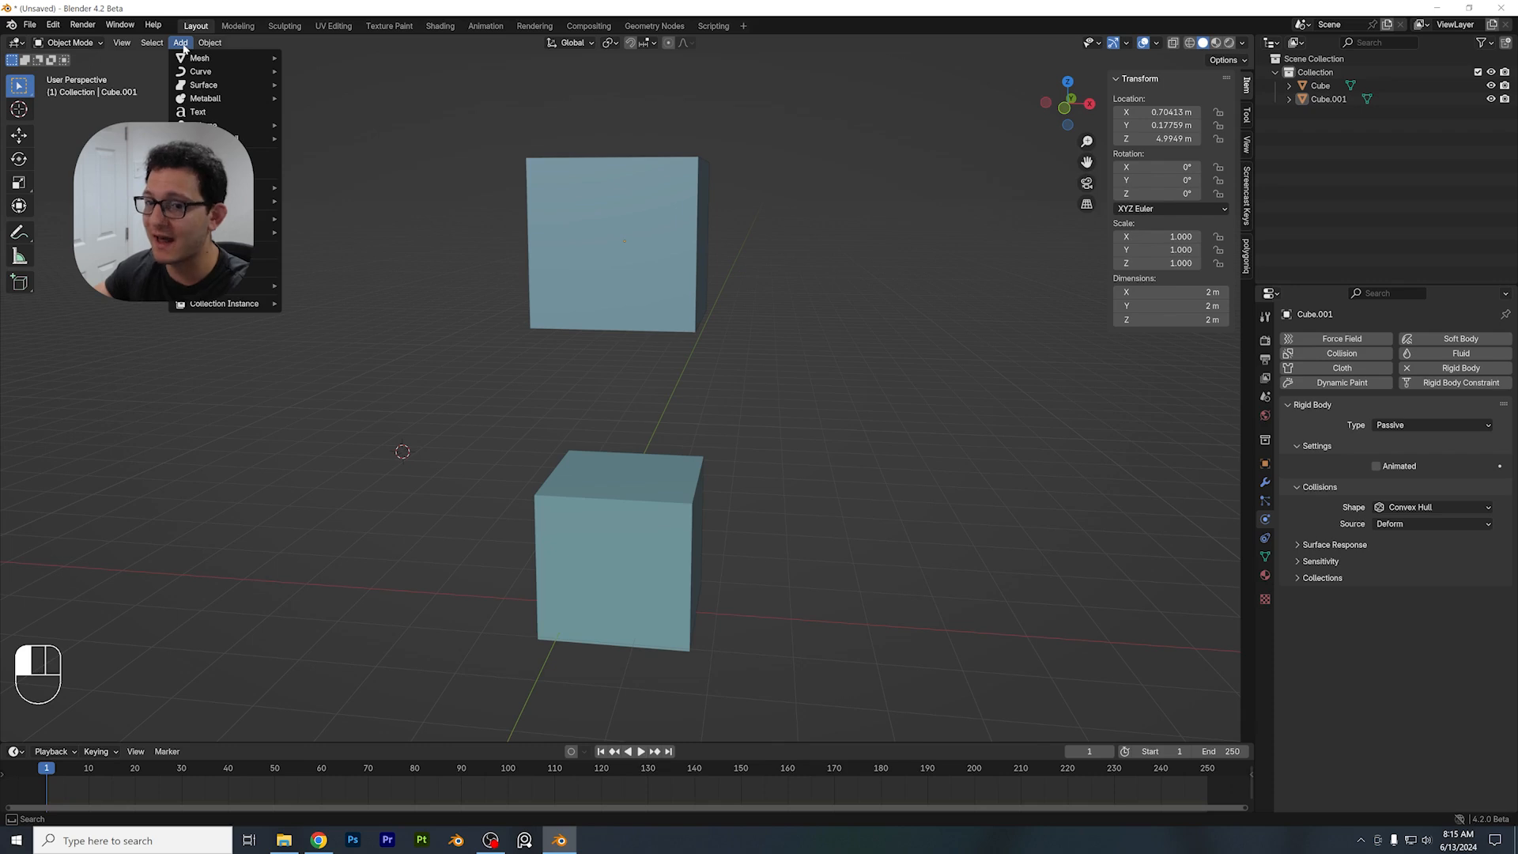
{"action": "left_click", "coordinate": [183, 44]}
{"action": "left_click", "coordinate": [182, 44]}
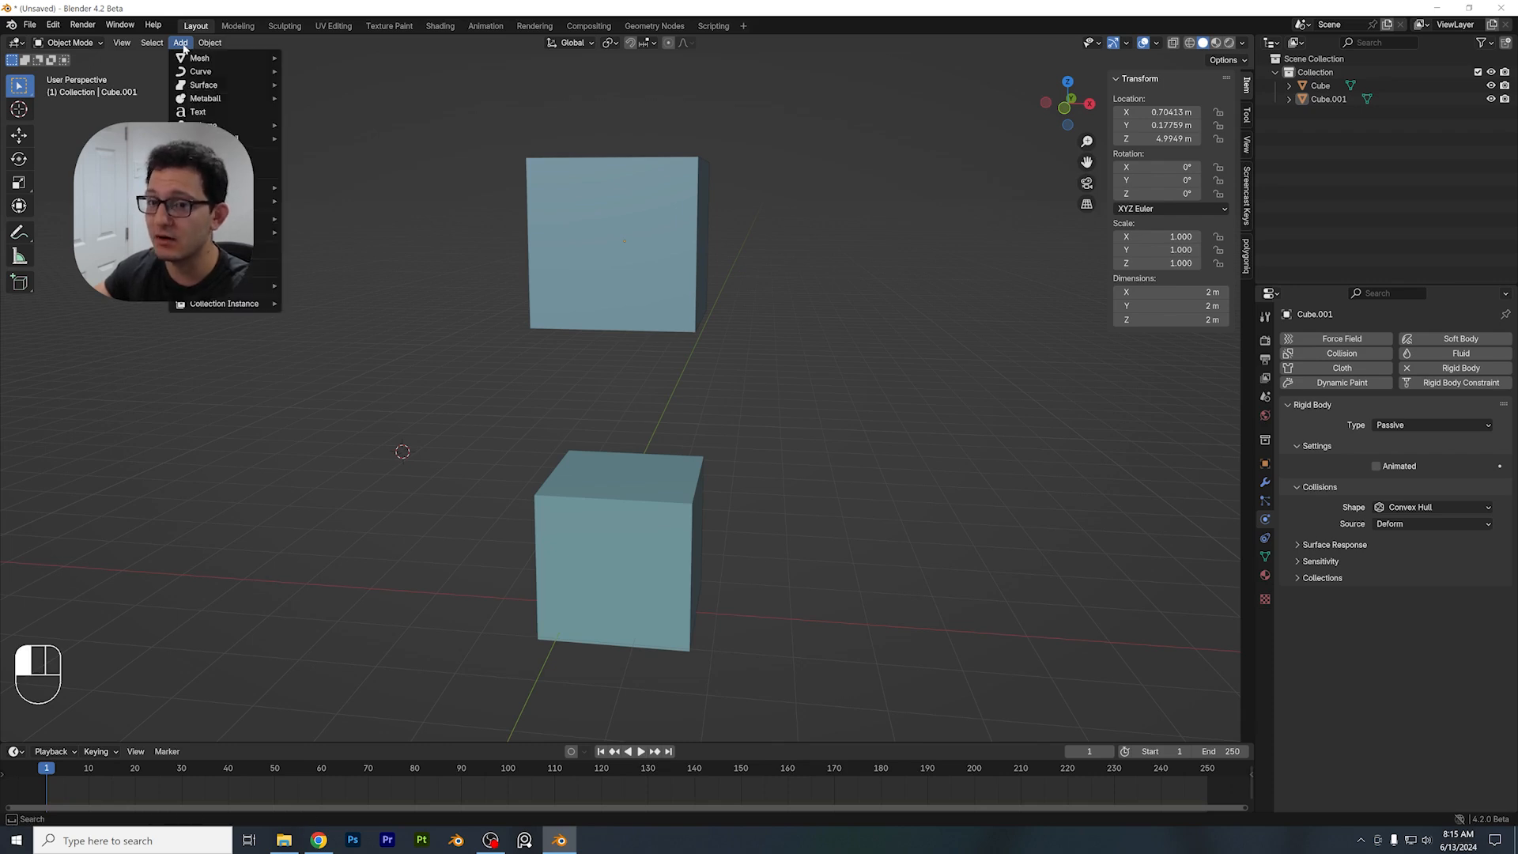
{"action": "mouse_move", "coordinate": [253, 190]}
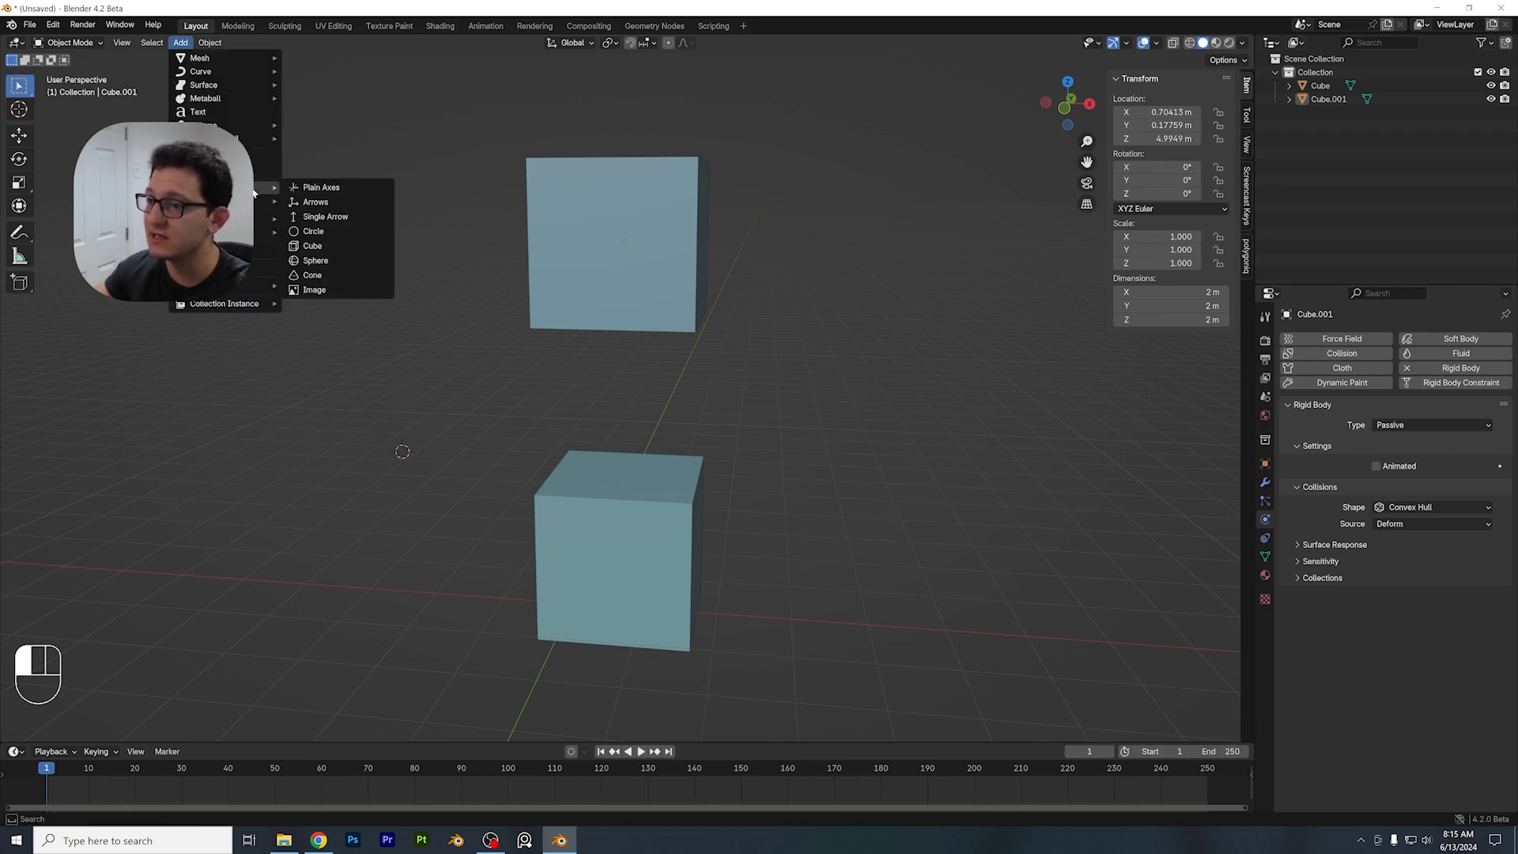
{"action": "left_click", "coordinate": [341, 203]}
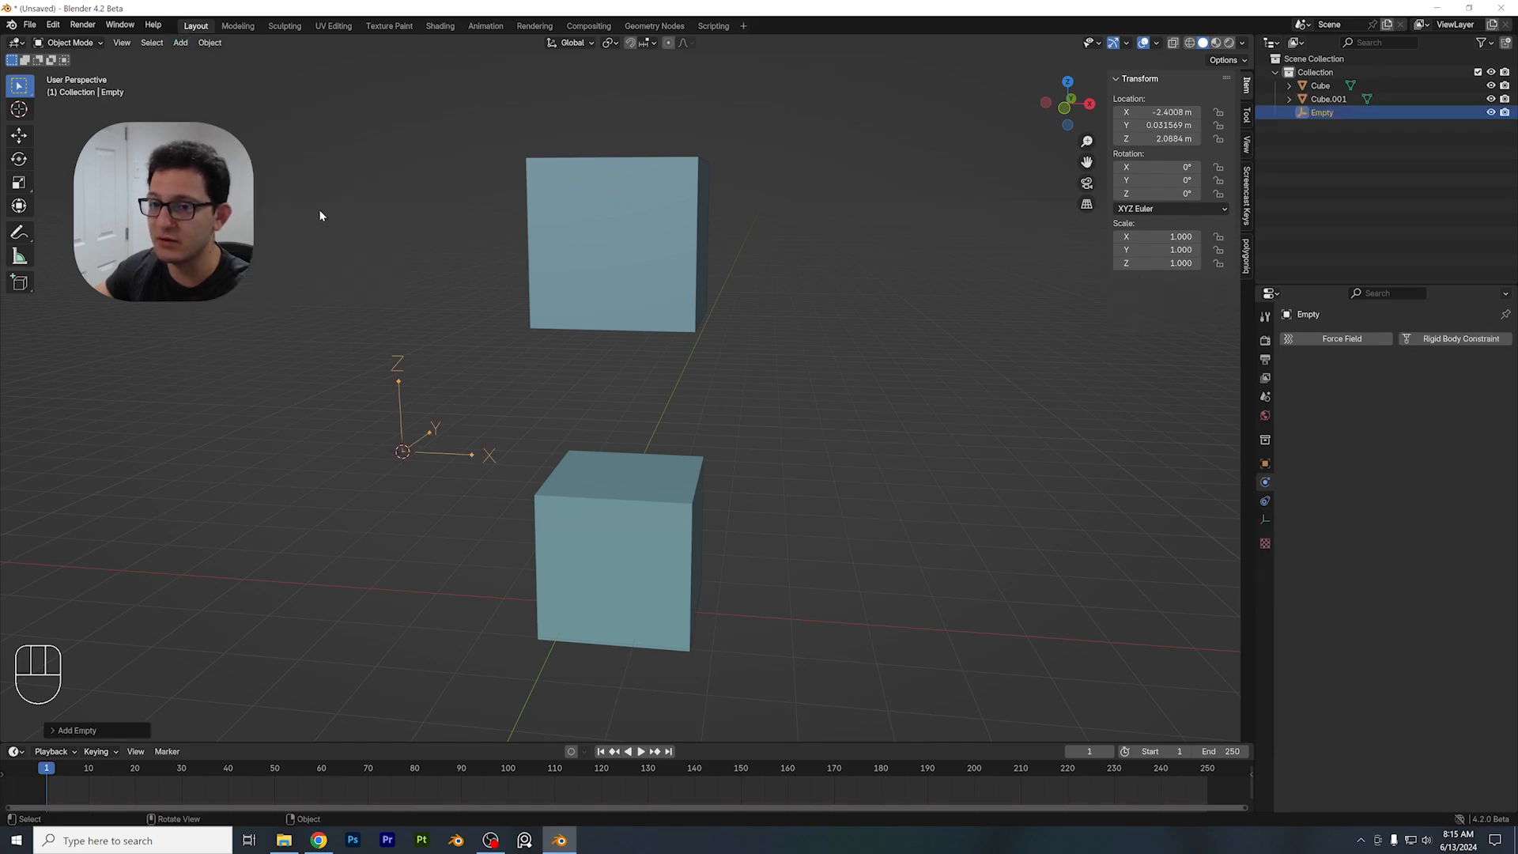
Move the empty into the gap between the two cubes, to about X 0, Y 0.7, Z 2.4 m
{"action": "scroll", "coordinate": [414, 457], "scroll_direction": "up", "scroll_amount": 1}
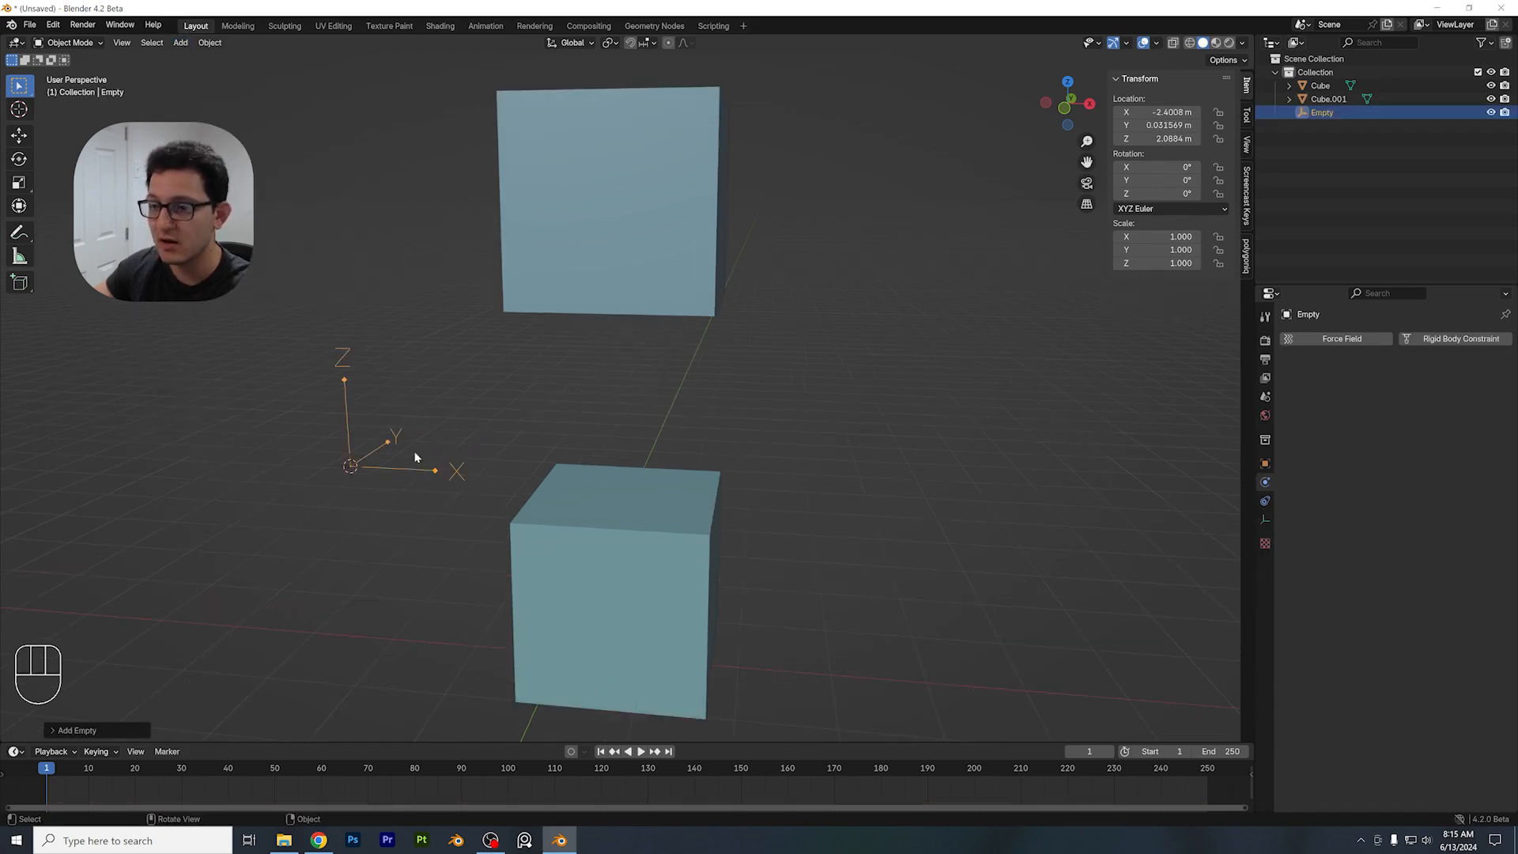
{"action": "middle_click_drag", "start_coordinate": [414, 454], "coordinate": [453, 449]}
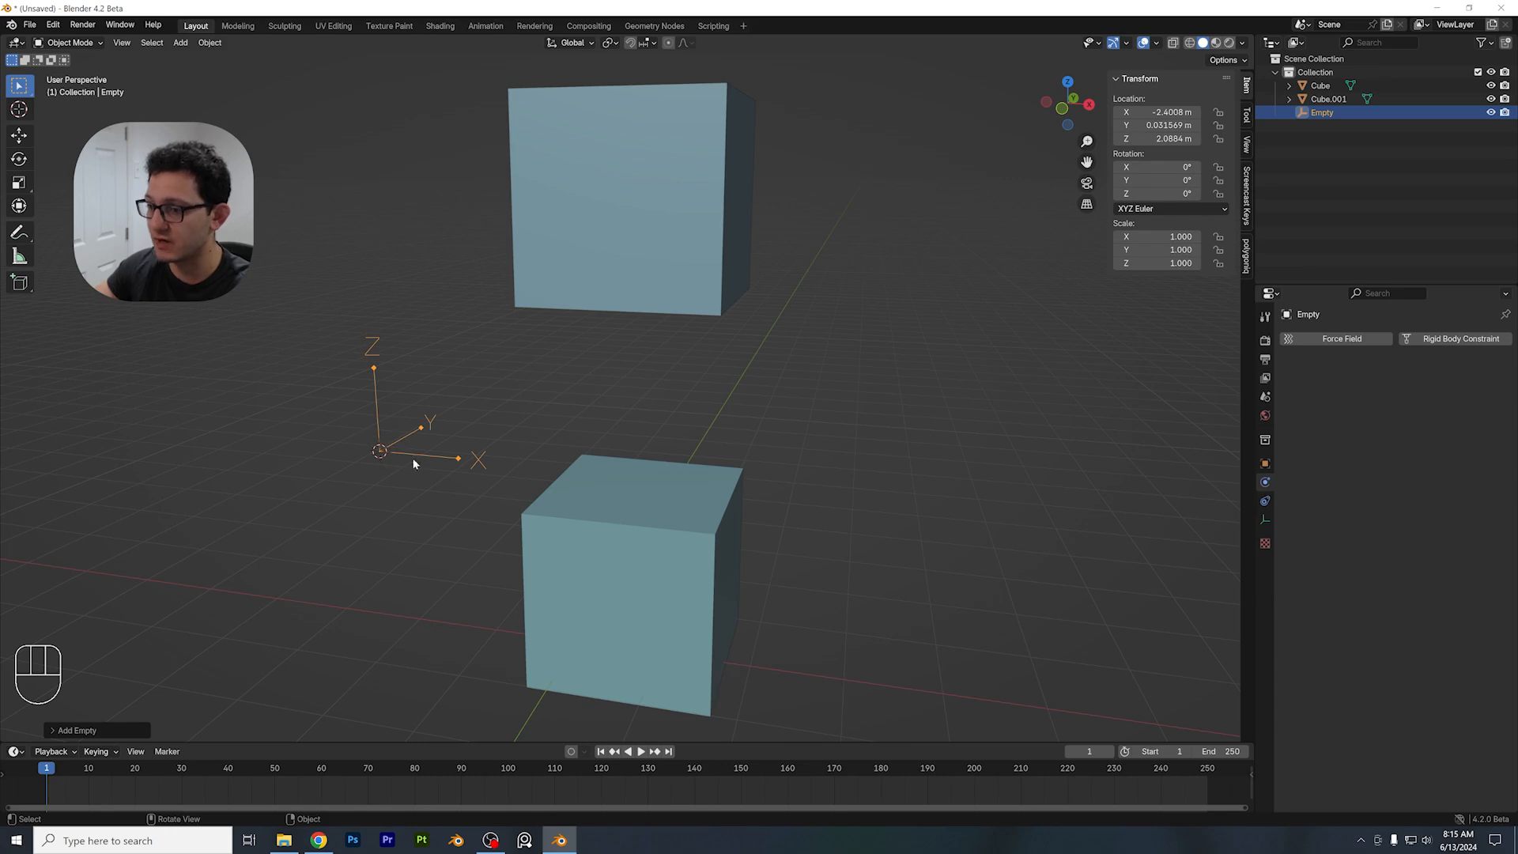
{"action": "scroll", "coordinate": [416, 453], "scroll_direction": "down", "scroll_amount": 2}
{"action": "key", "text": "g"}
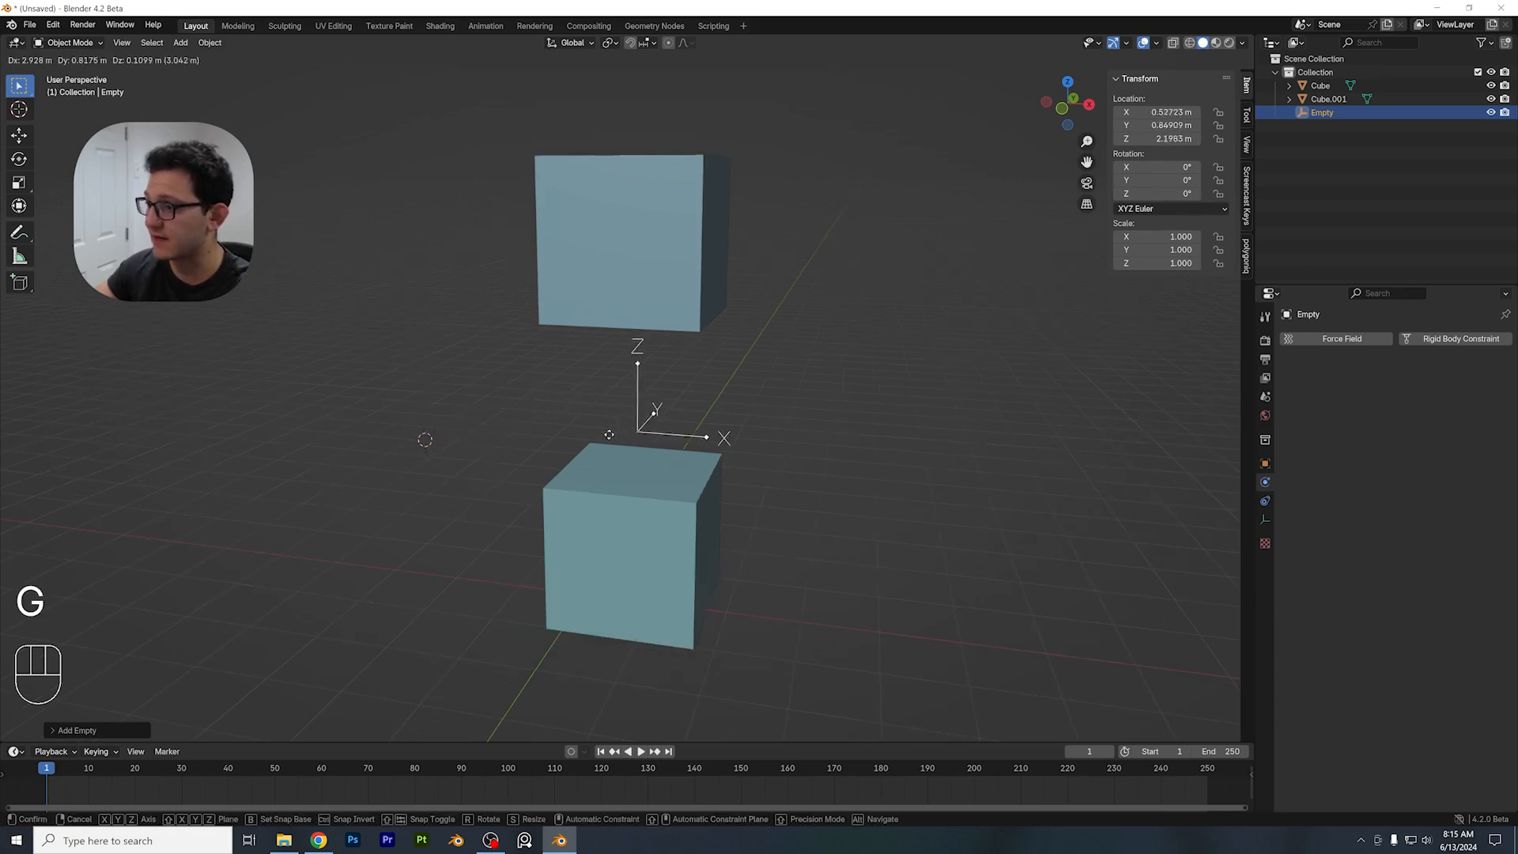
{"action": "left_click", "coordinate": [582, 424]}
{"action": "middle_click_drag", "start_coordinate": [596, 437], "coordinate": [546, 416]}
{"action": "key", "text": "g"}
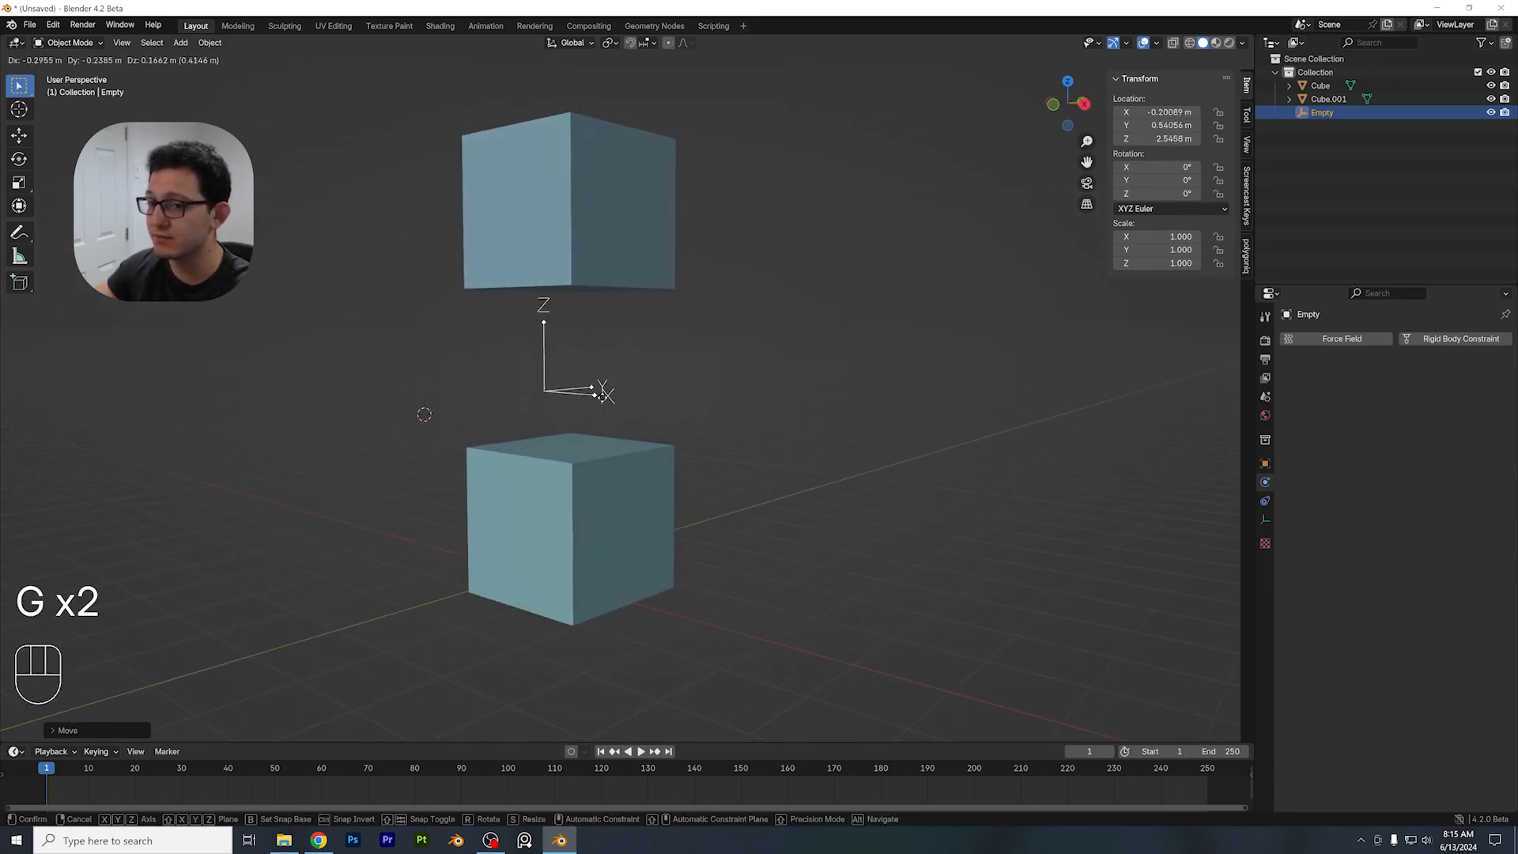
{"action": "left_click", "coordinate": [621, 404]}
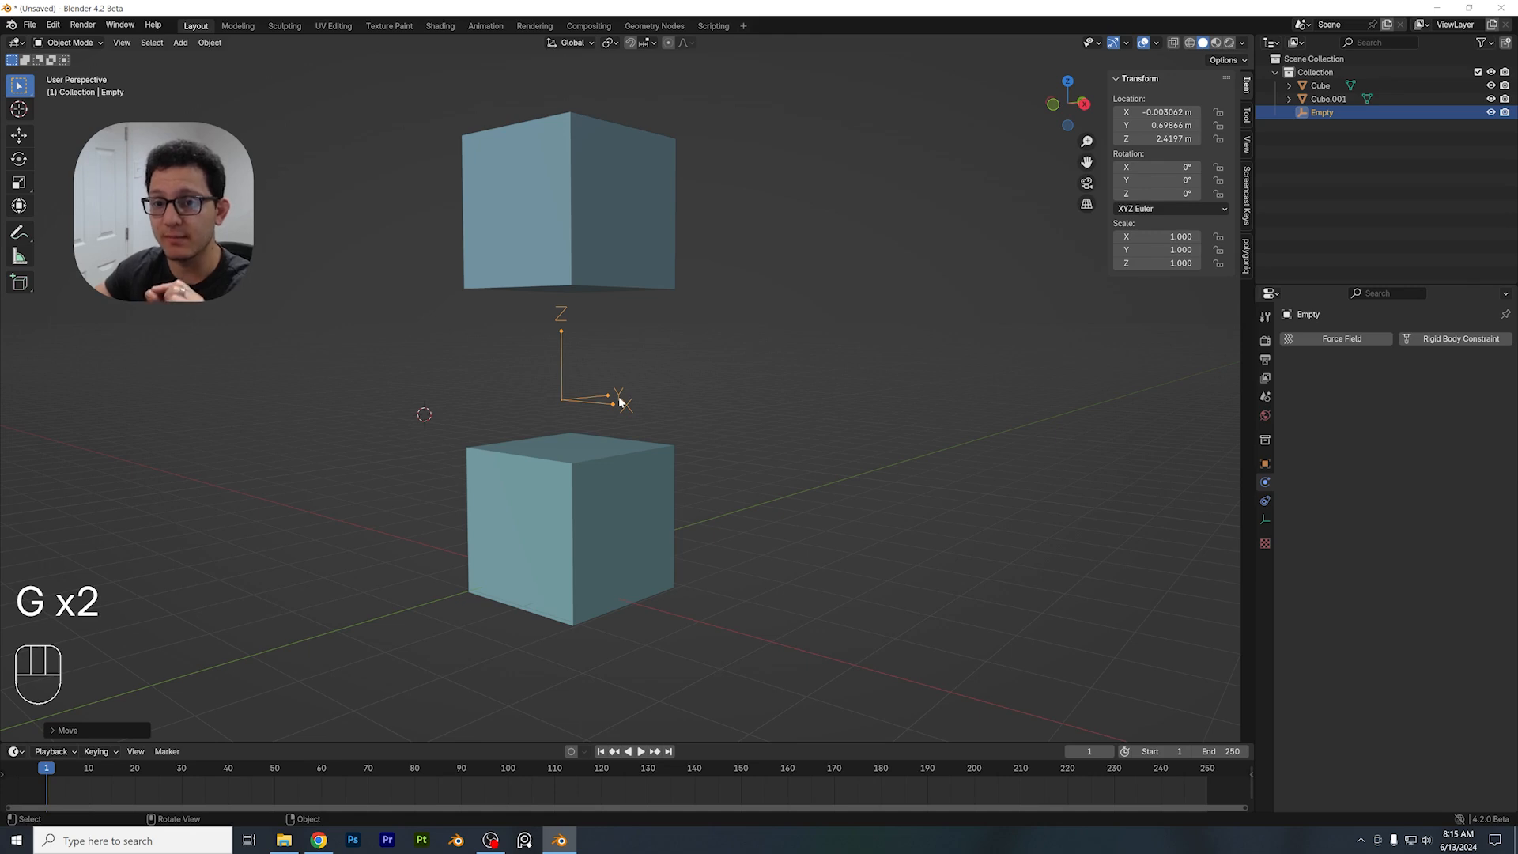
{"action": "middle_click_drag", "start_coordinate": [620, 404], "coordinate": [565, 408]}
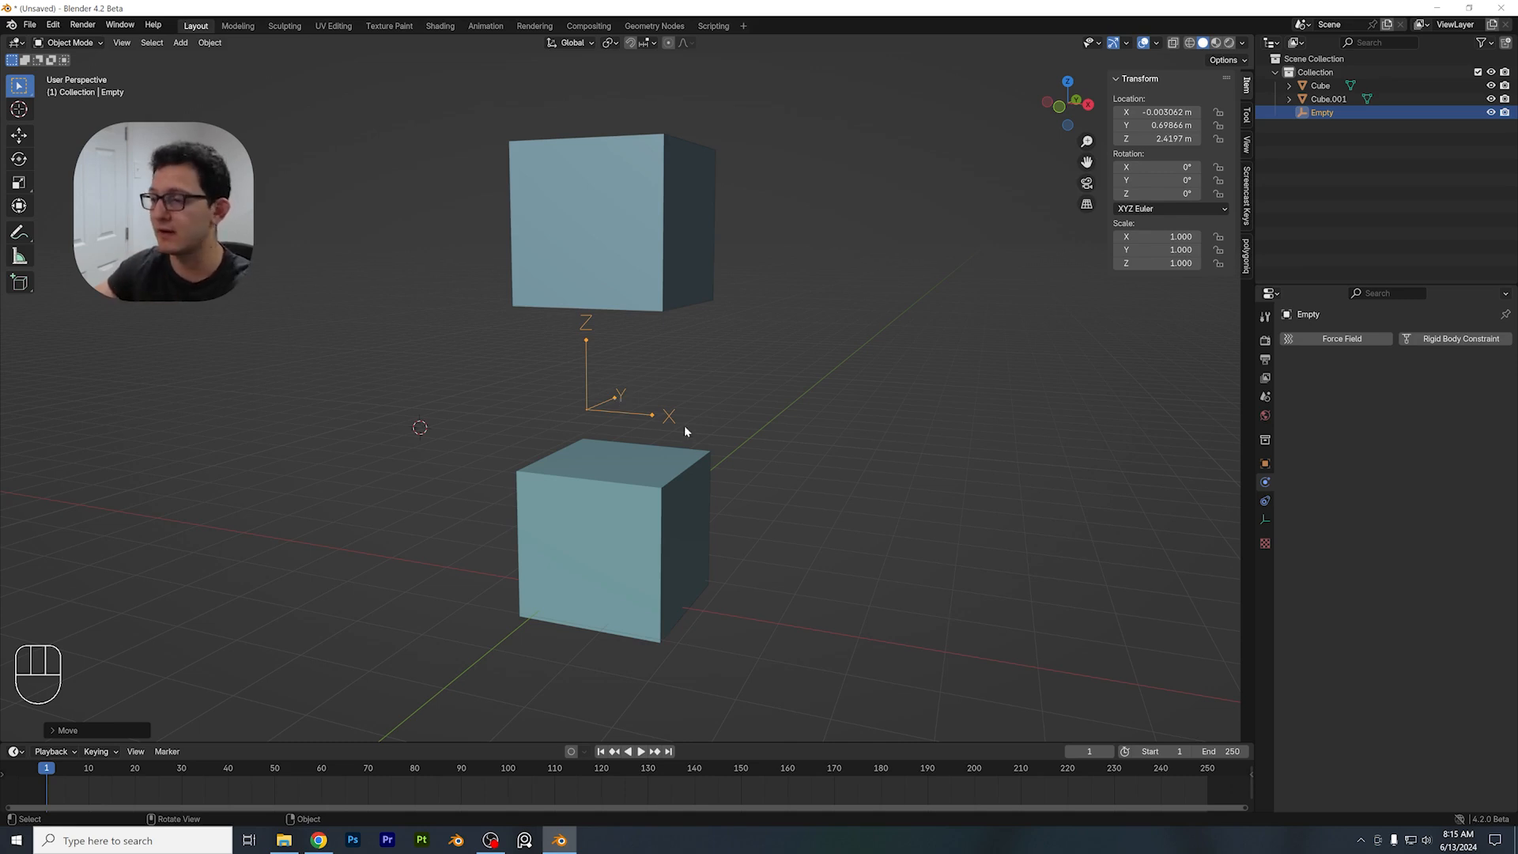
{"action": "middle_click_drag", "start_coordinate": [685, 425], "coordinate": [671, 382]}
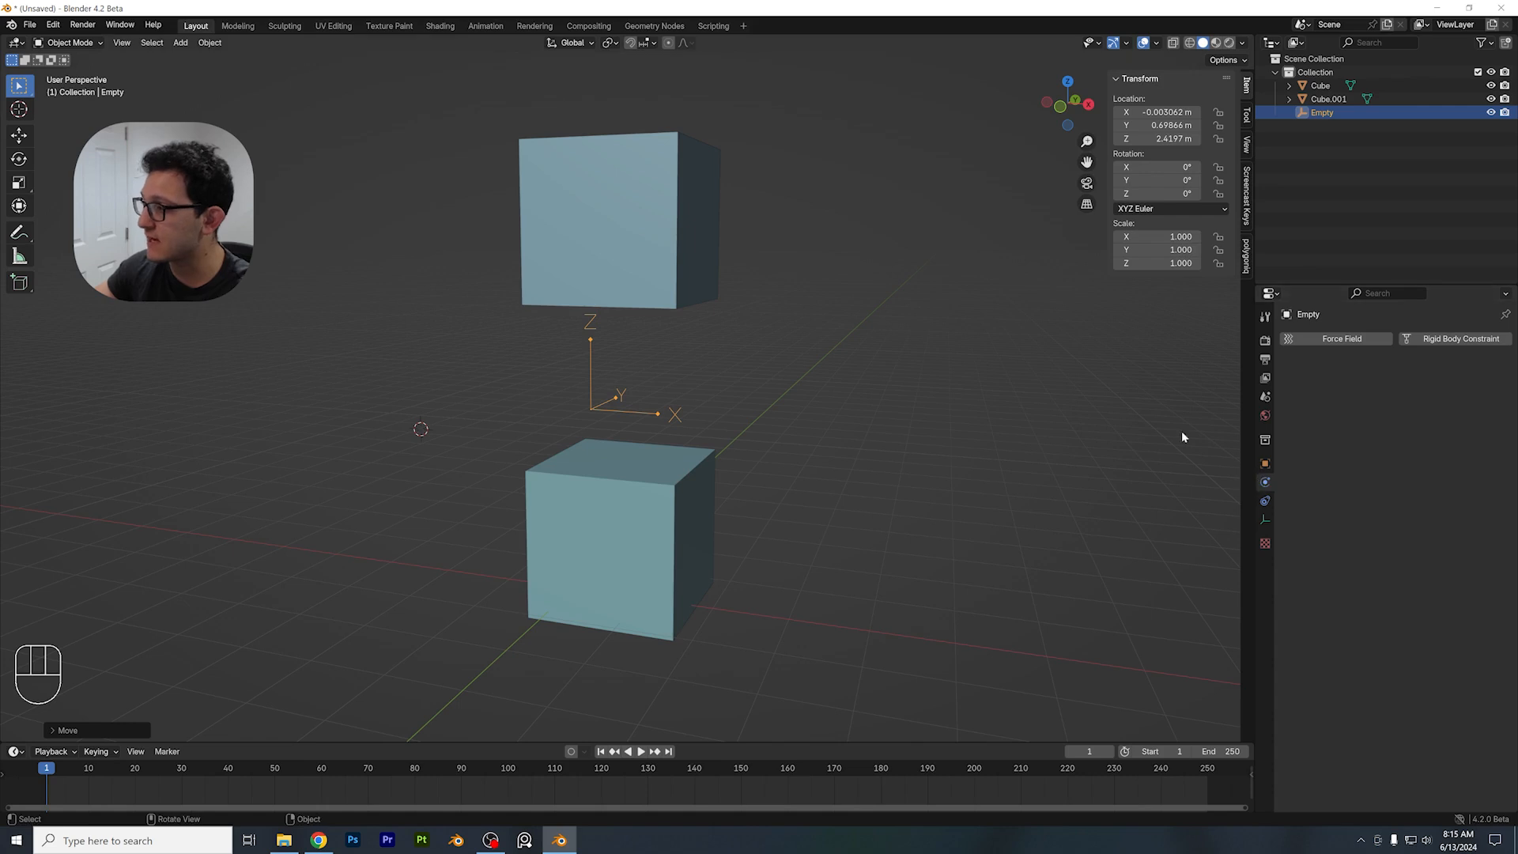
Add a rigid body constraint to the empty and set its type to Point
{"action": "left_click", "coordinate": [663, 393]}
{"action": "left_click", "coordinate": [629, 404]}
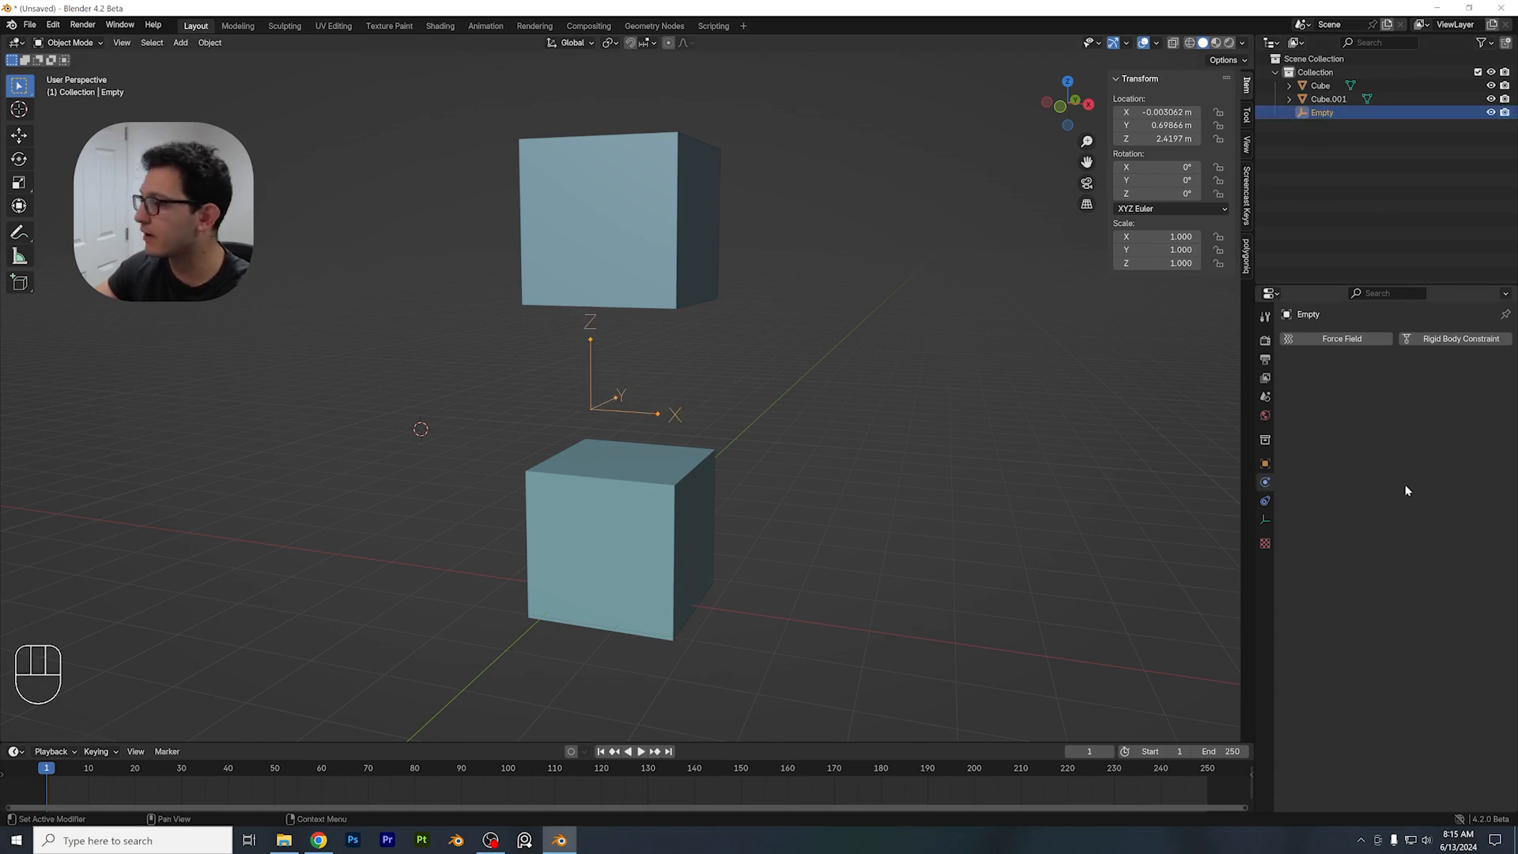
{"action": "left_click", "coordinate": [1441, 342]}
{"action": "left_click", "coordinate": [1393, 382]}
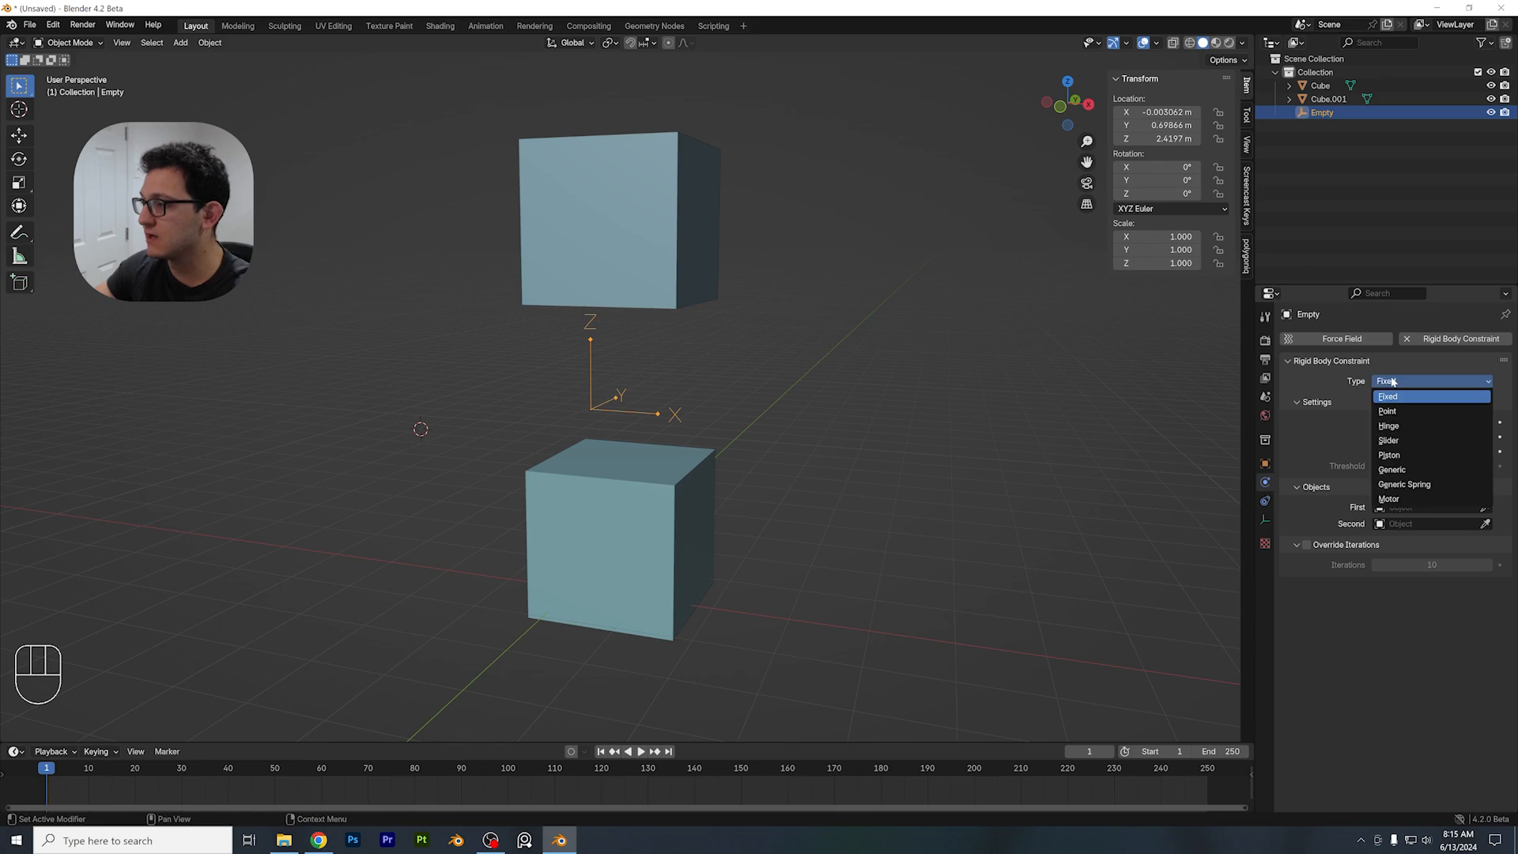
{"action": "left_click", "coordinate": [1426, 407]}
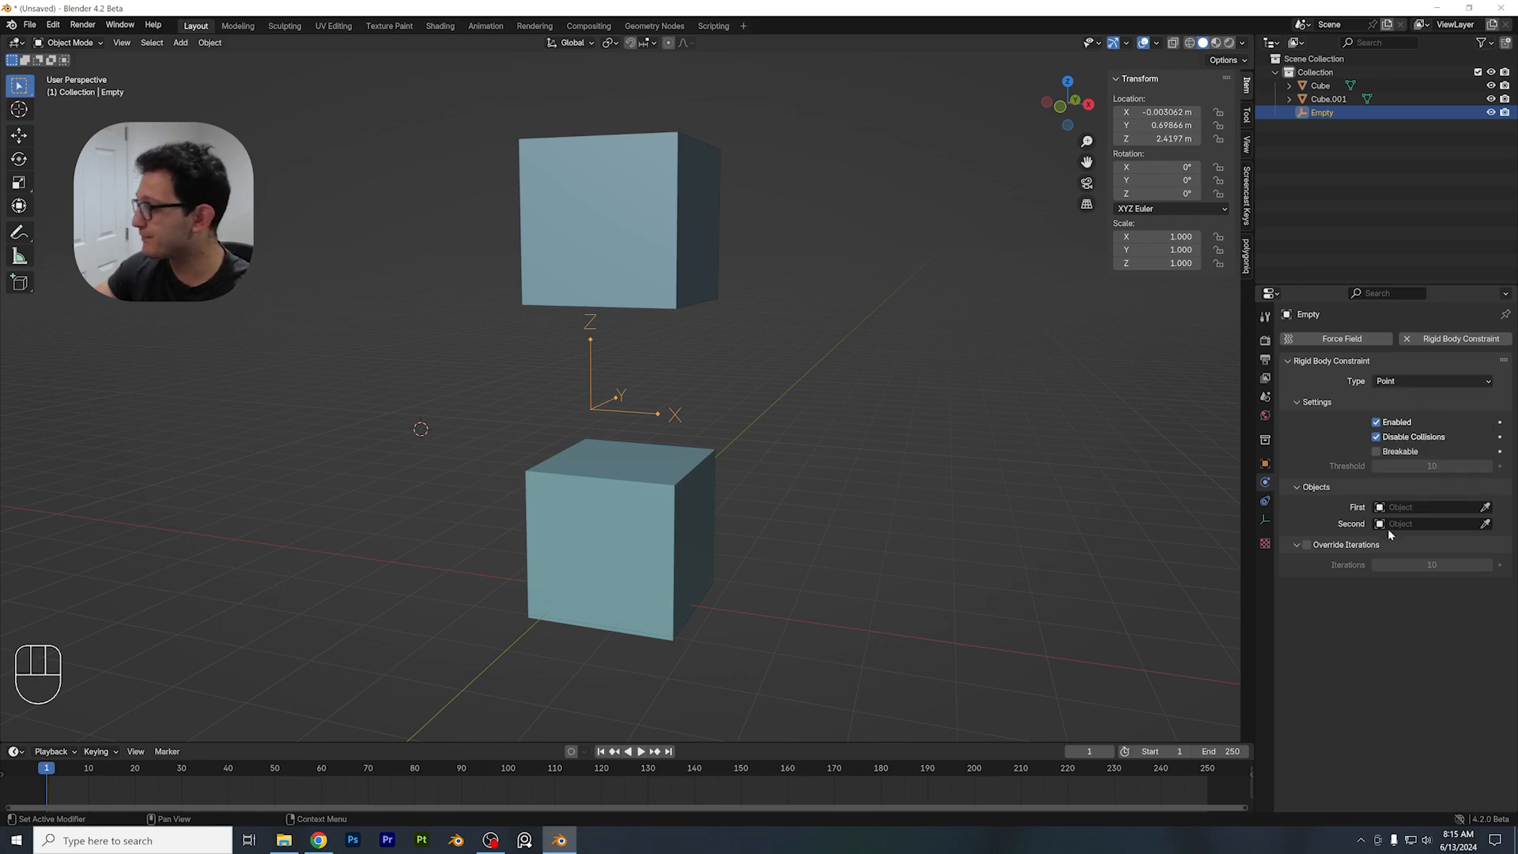
Assign the upper cube, Cube.001, as the constraint's first object and the lower cube, Cube, as its second
{"action": "left_click", "coordinate": [1486, 508]}
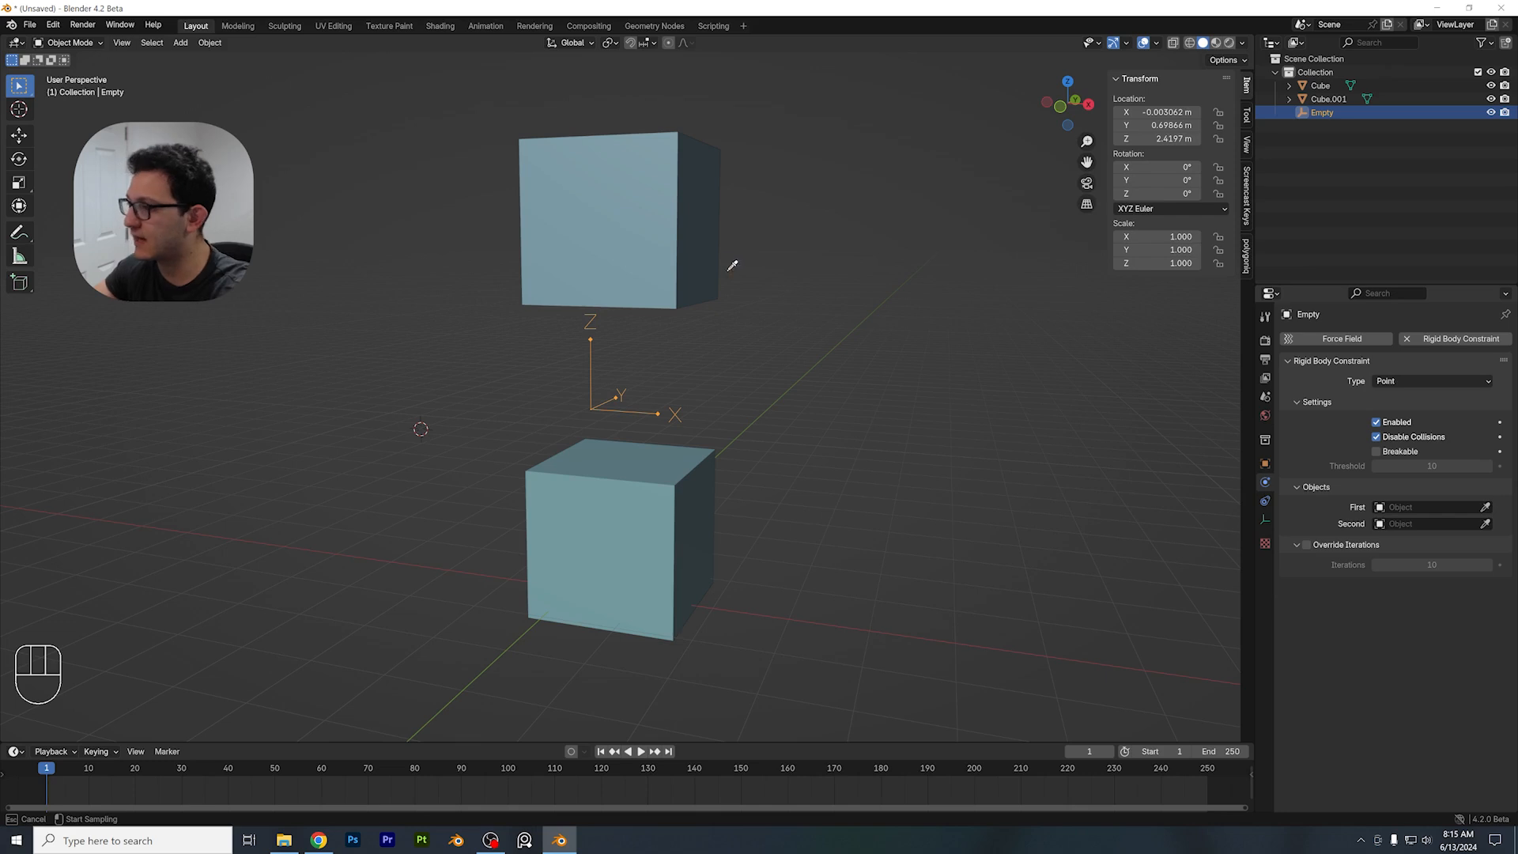
{"action": "left_click", "coordinate": [659, 242]}
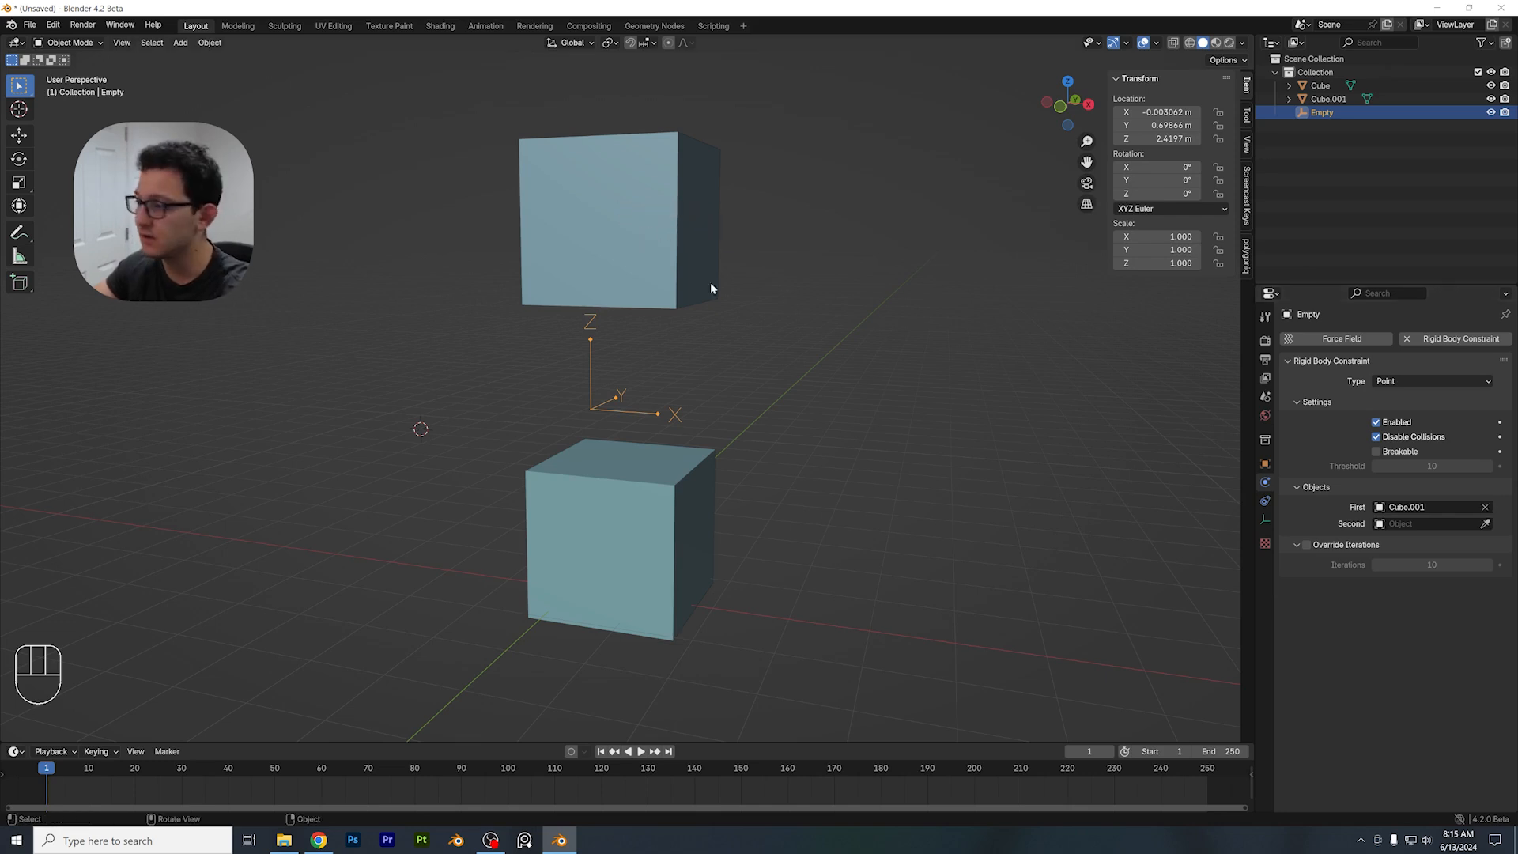
{"action": "left_click", "coordinate": [1486, 524]}
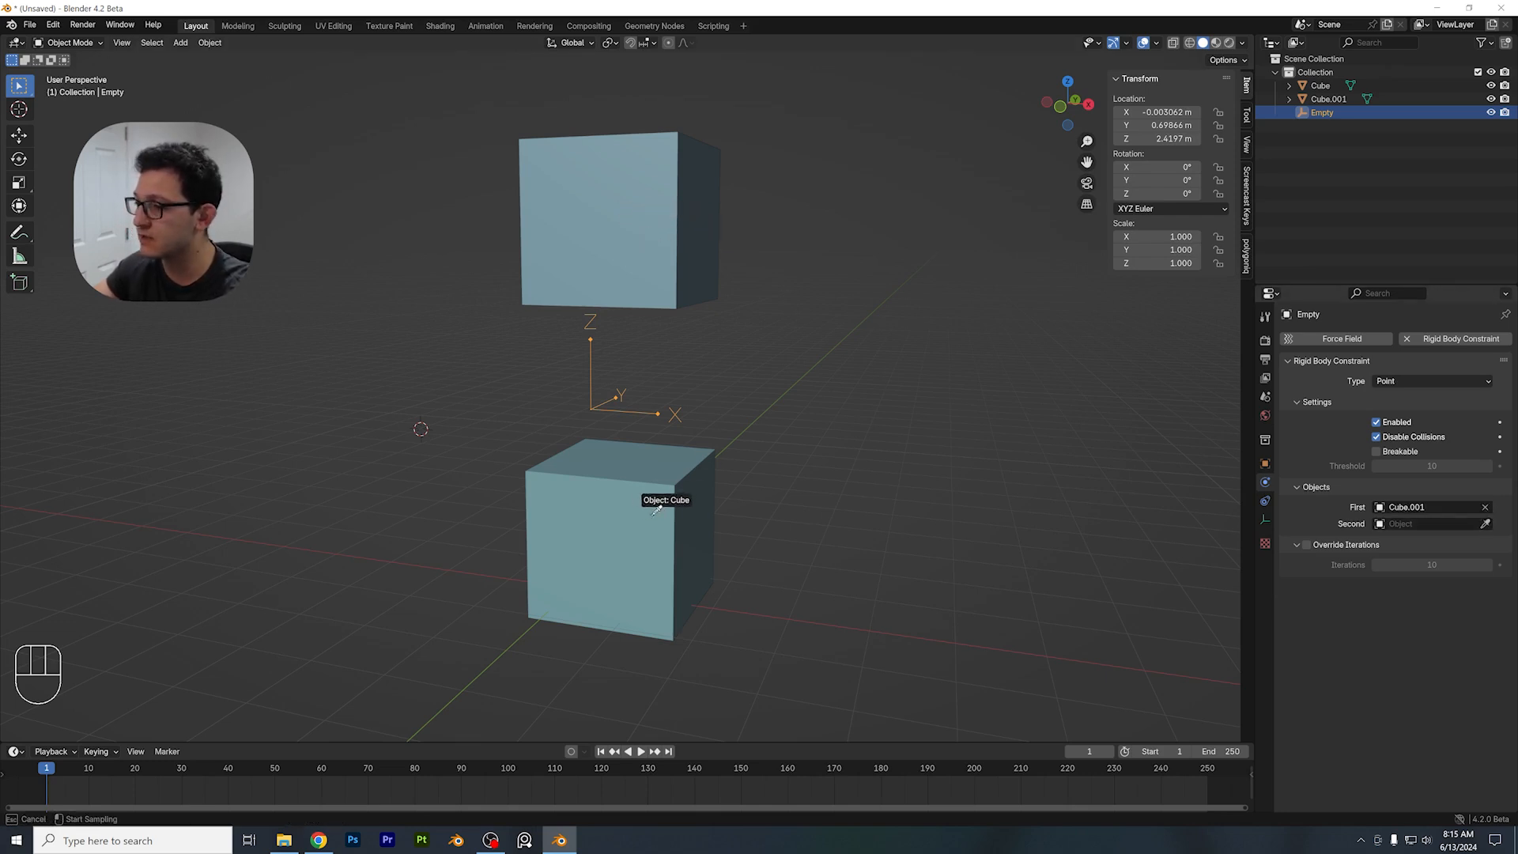
{"action": "left_click", "coordinate": [633, 490]}
Move the empty off-centre beside the gap between the cubes, to about X -1.2, Y 0.64, Z 3.2 m
{"action": "middle_click_drag", "start_coordinate": [644, 492], "coordinate": [672, 477]}
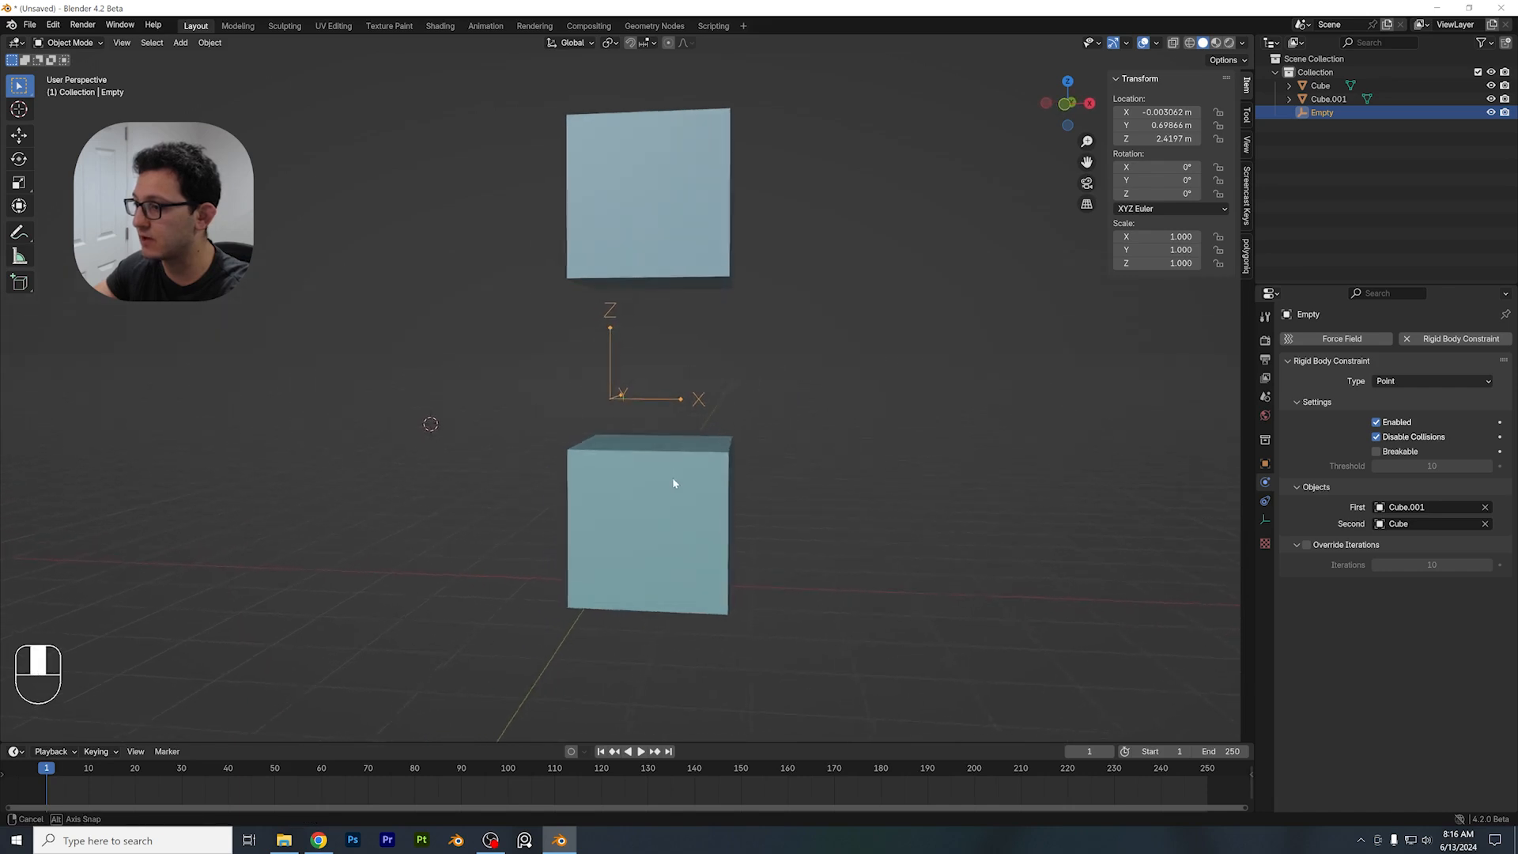
{"action": "scroll", "coordinate": [672, 477], "scroll_direction": "up", "scroll_amount": 5}
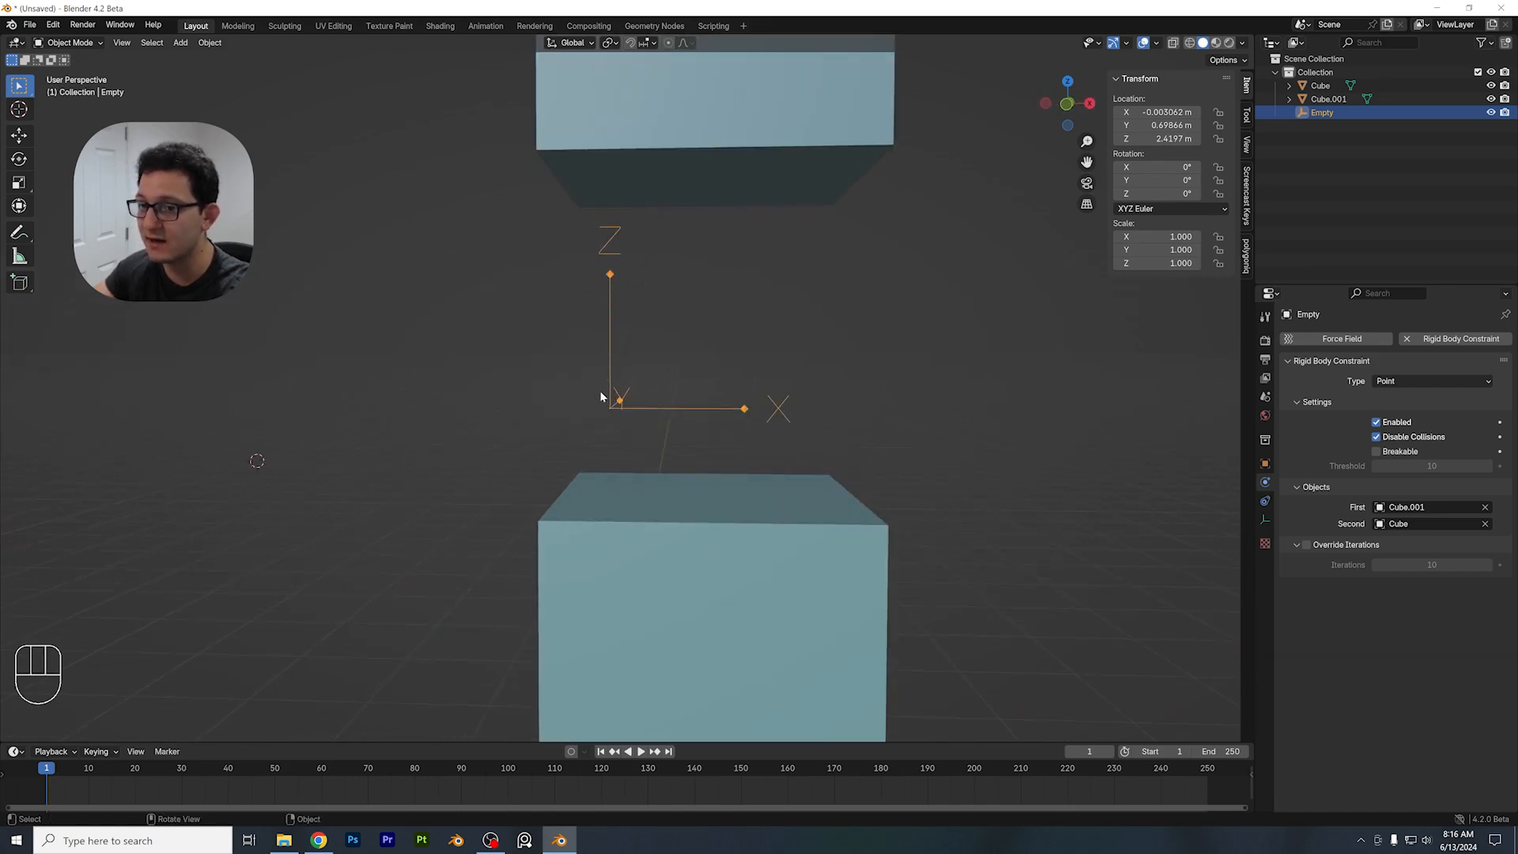
{"action": "scroll", "coordinate": [811, 480], "scroll_direction": "down", "scroll_amount": 3}
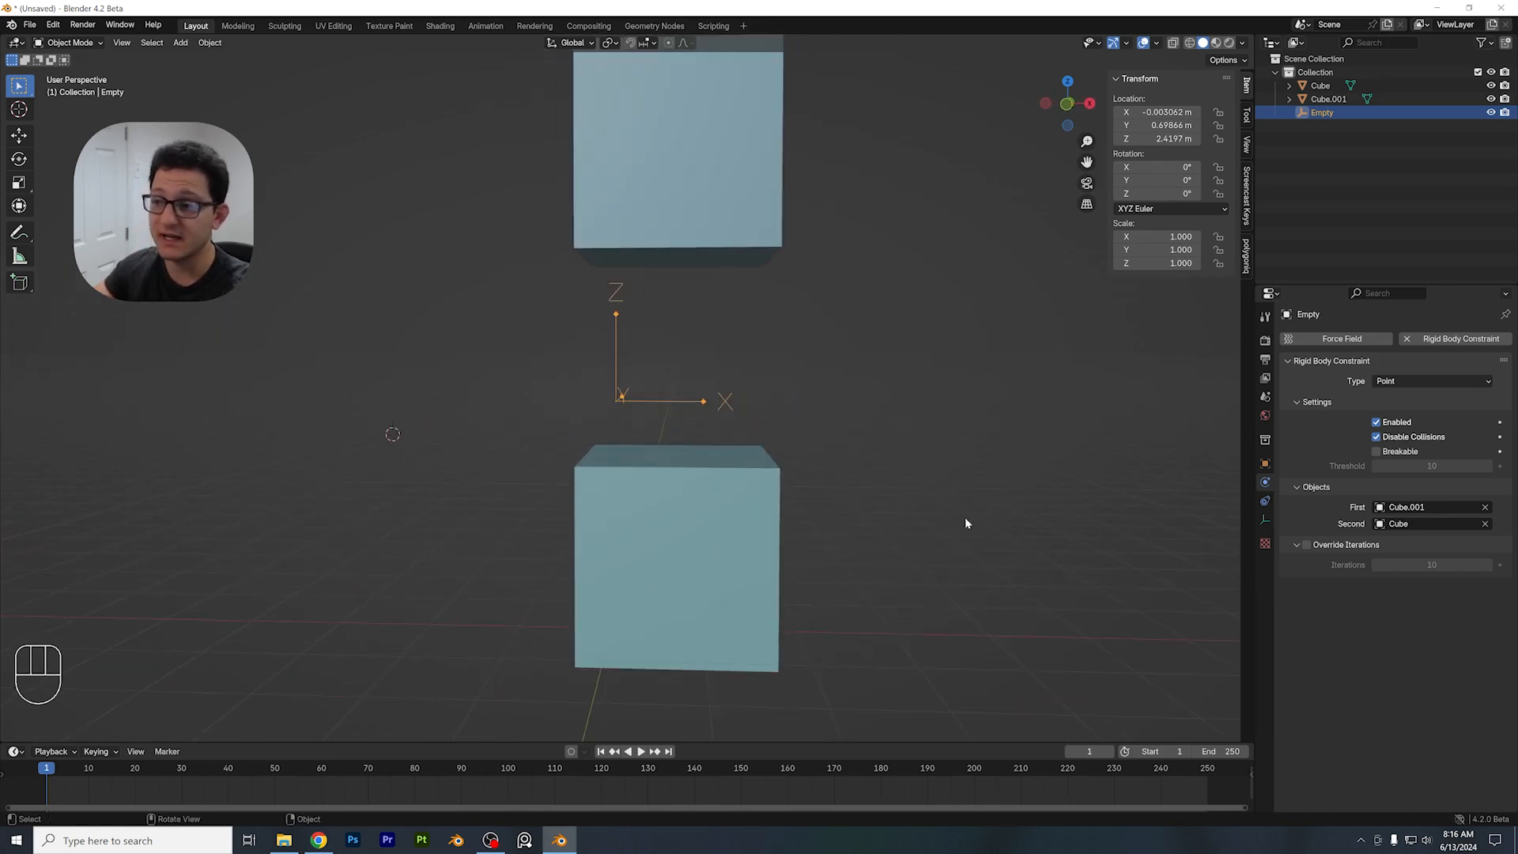
{"action": "scroll", "coordinate": [862, 465], "scroll_direction": "down", "scroll_amount": 2}
{"action": "middle_click_drag", "start_coordinate": [841, 451], "coordinate": [806, 424]}
{"action": "left_click", "coordinate": [688, 389]}
{"action": "key", "text": "g"}
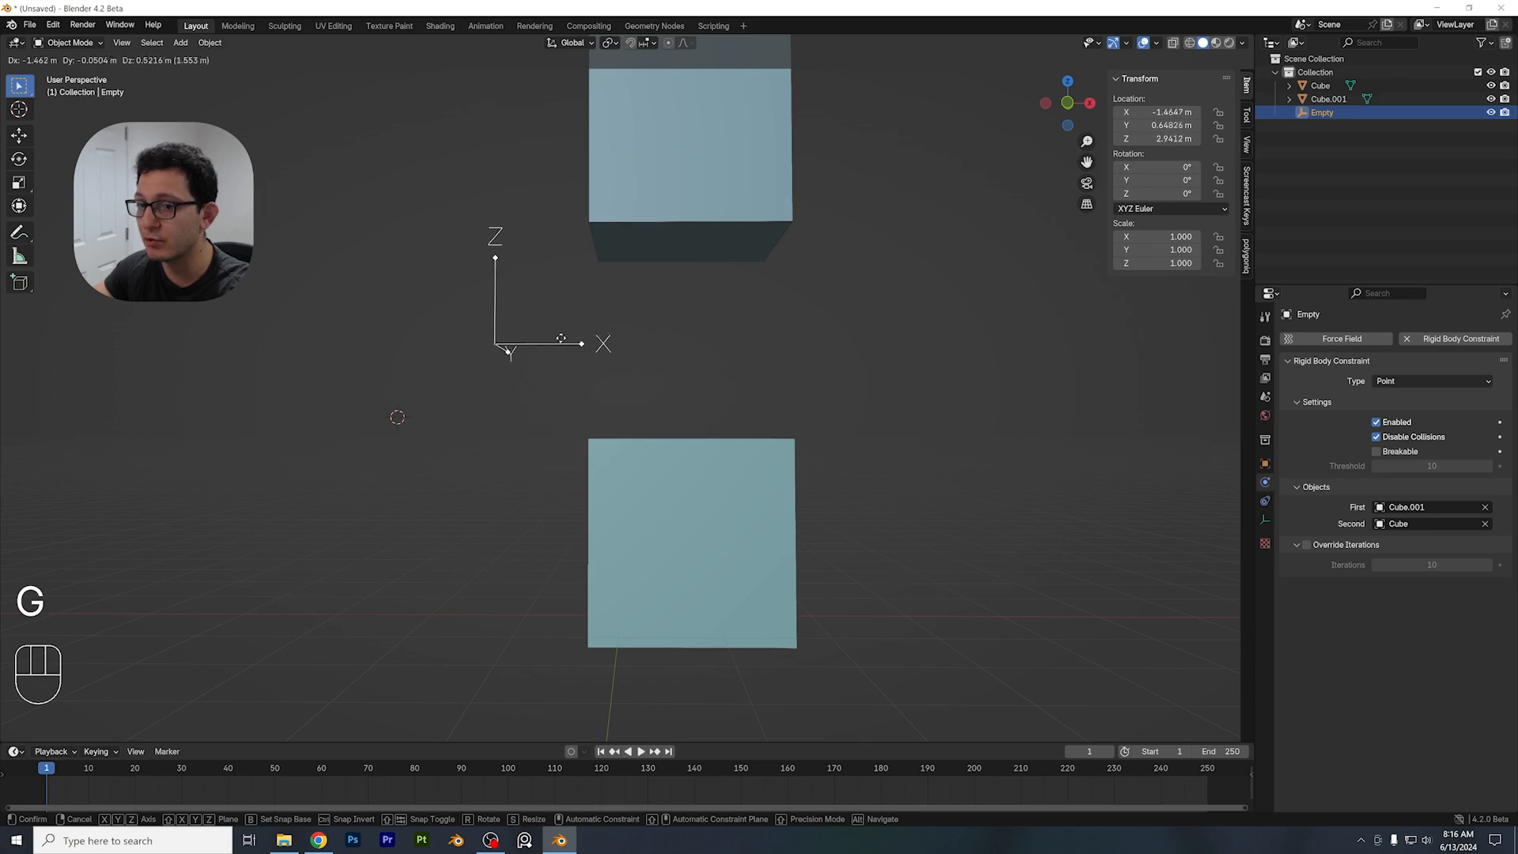
{"action": "left_click", "coordinate": [575, 314]}
Play the simulation to examine how the lower cube swings around the offset pivot
{"action": "scroll", "coordinate": [582, 361], "scroll_direction": "down", "scroll_amount": 2}
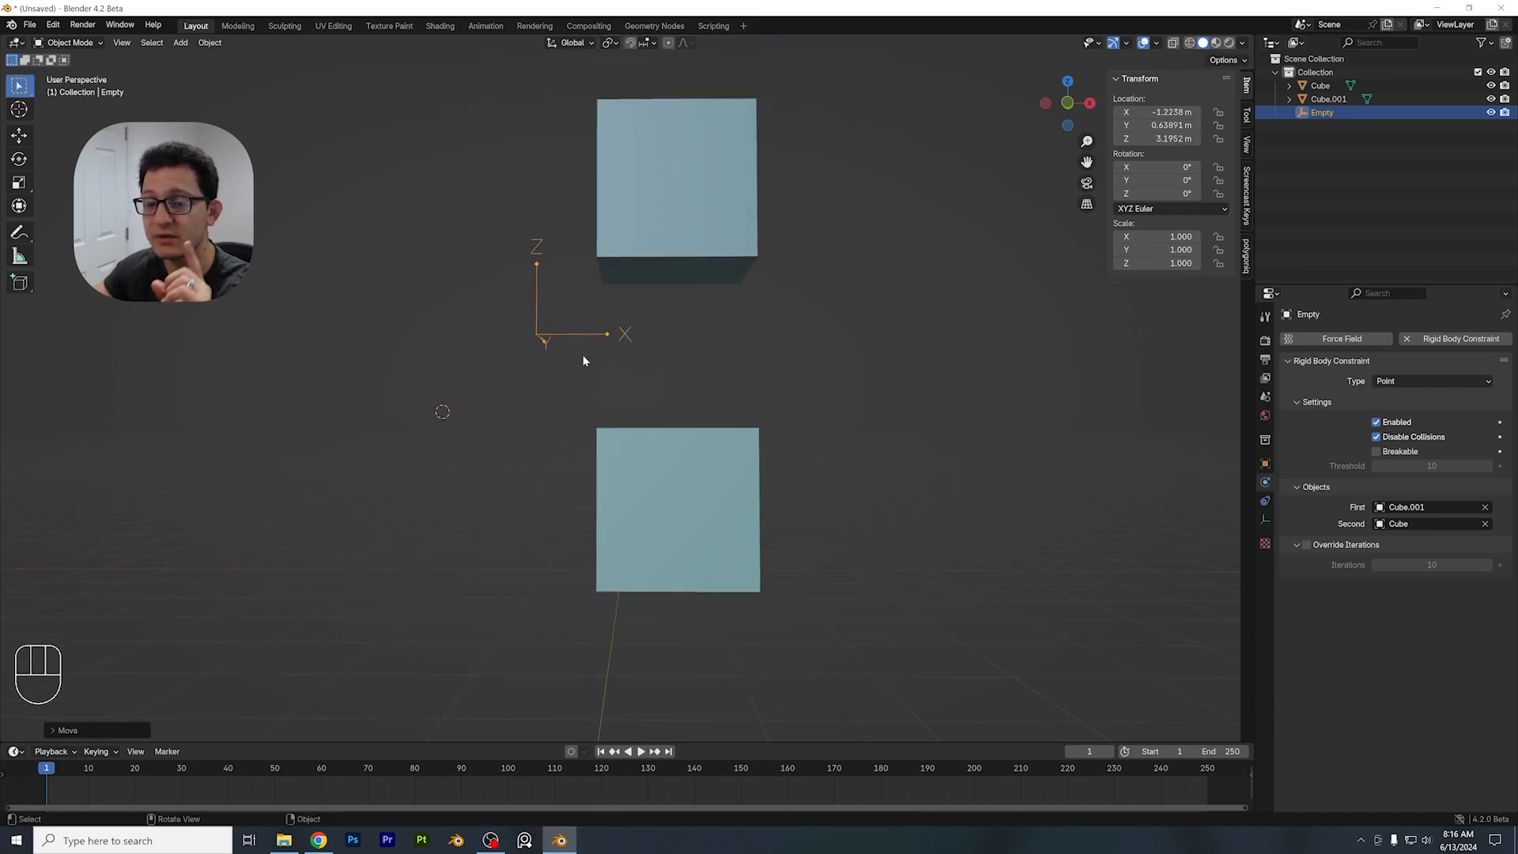
{"action": "middle_click_drag", "start_coordinate": [696, 320], "coordinate": [700, 338]}
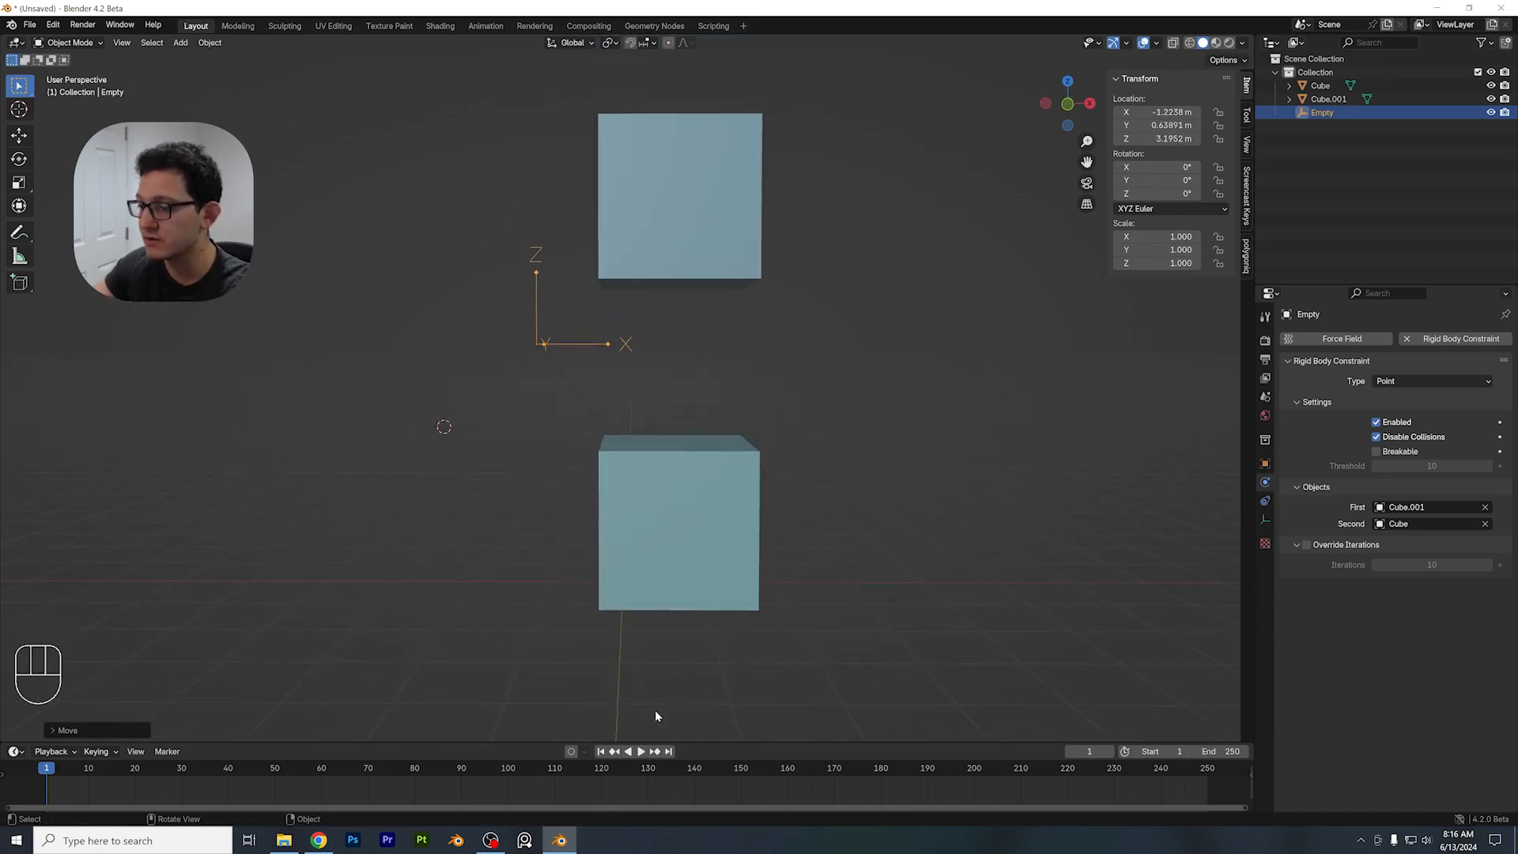
{"action": "left_click", "coordinate": [641, 752]}
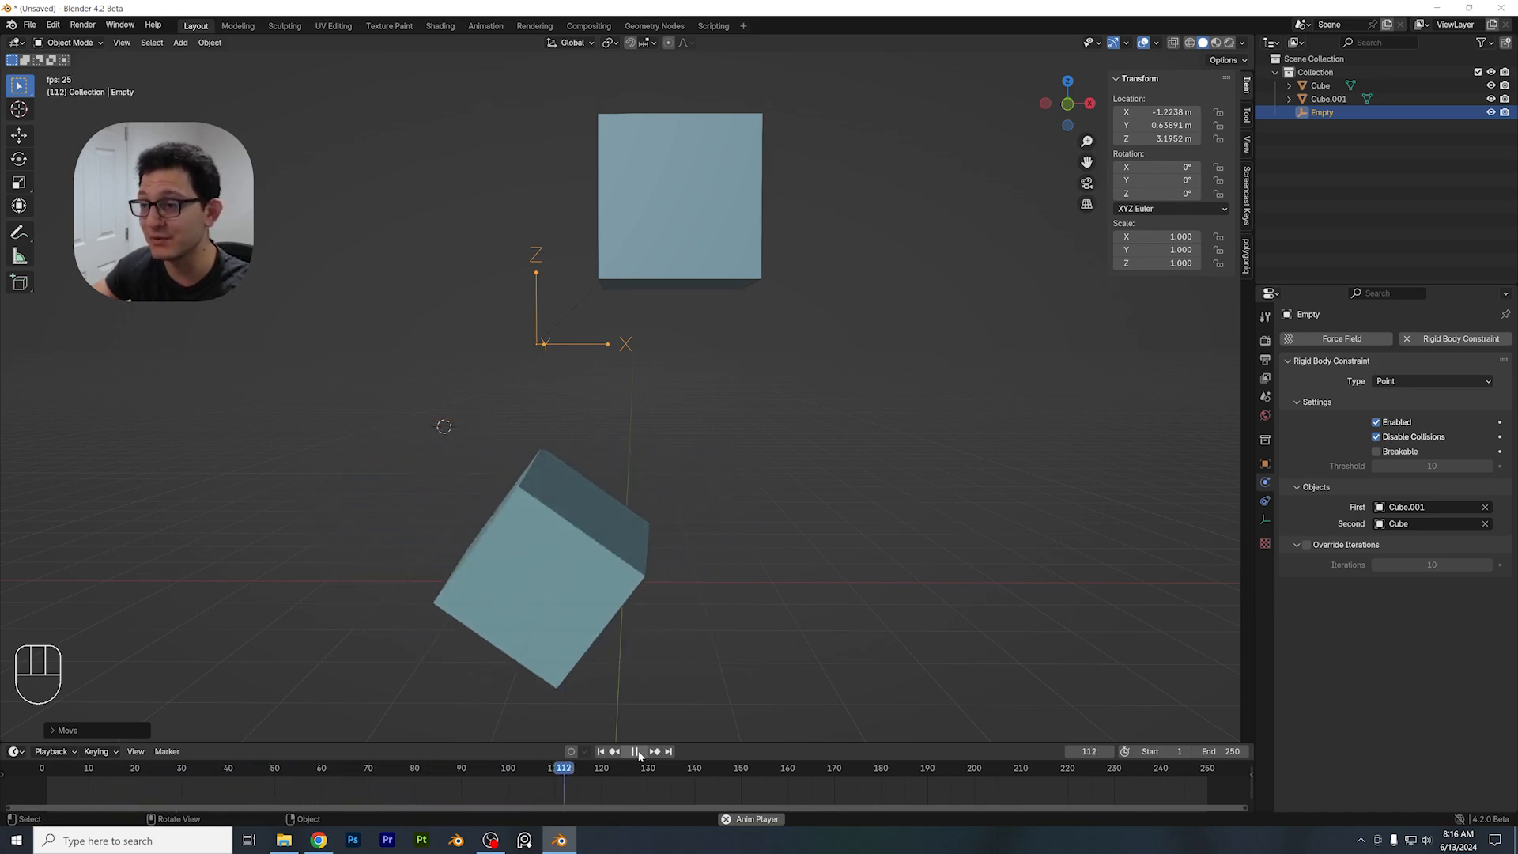
Stop and rewind the simulation to frame 1, then move the lower cube to about X -1.9, Y -1.5, Z 1.07 m
{"action": "left_click", "coordinate": [637, 752]}
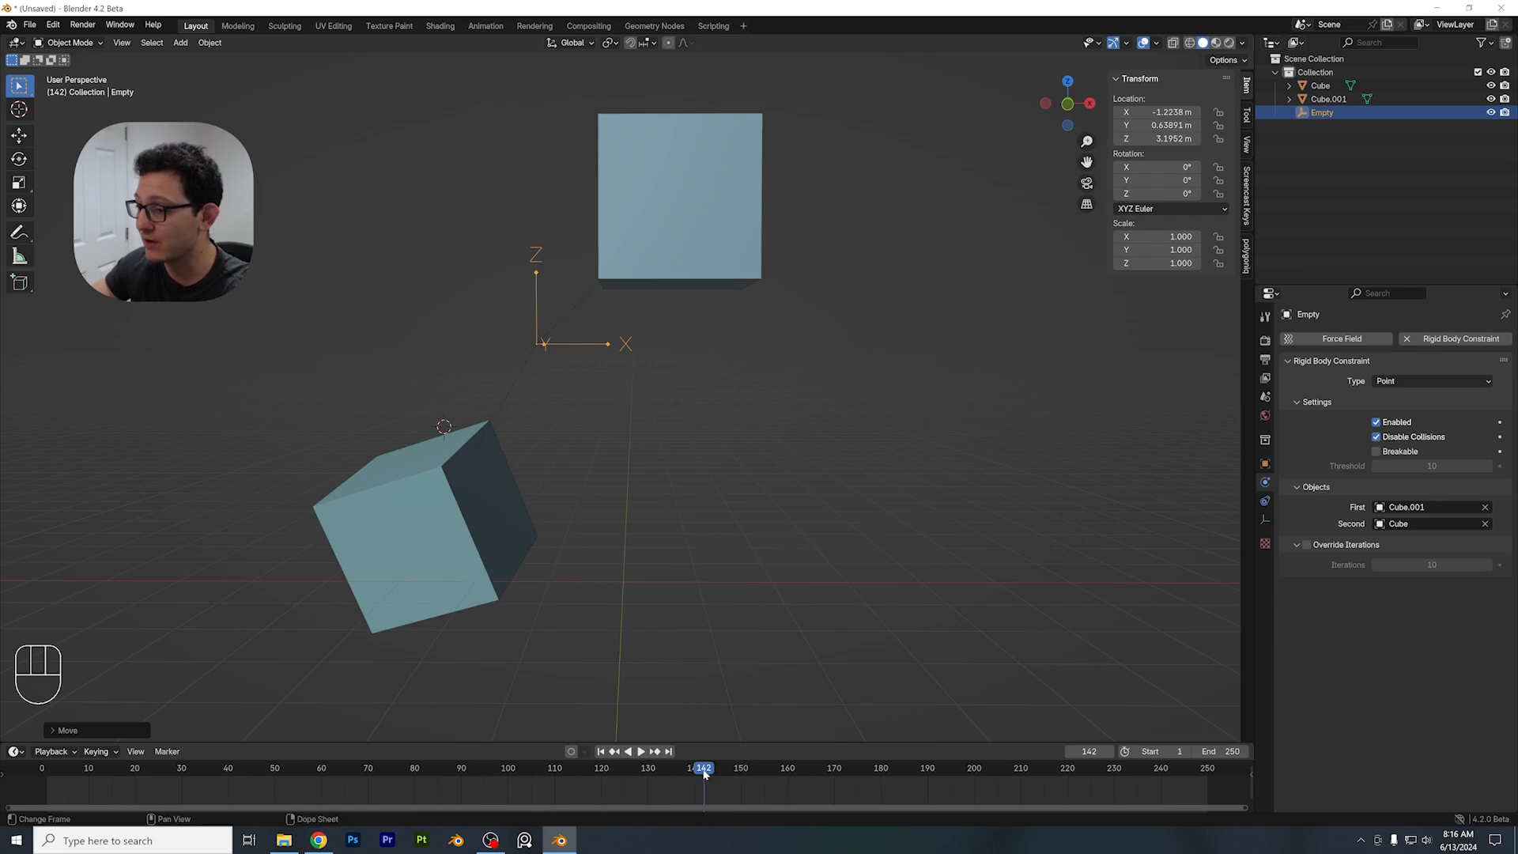
{"action": "left_click_drag", "start_coordinate": [704, 773], "coordinate": [52, 783]}
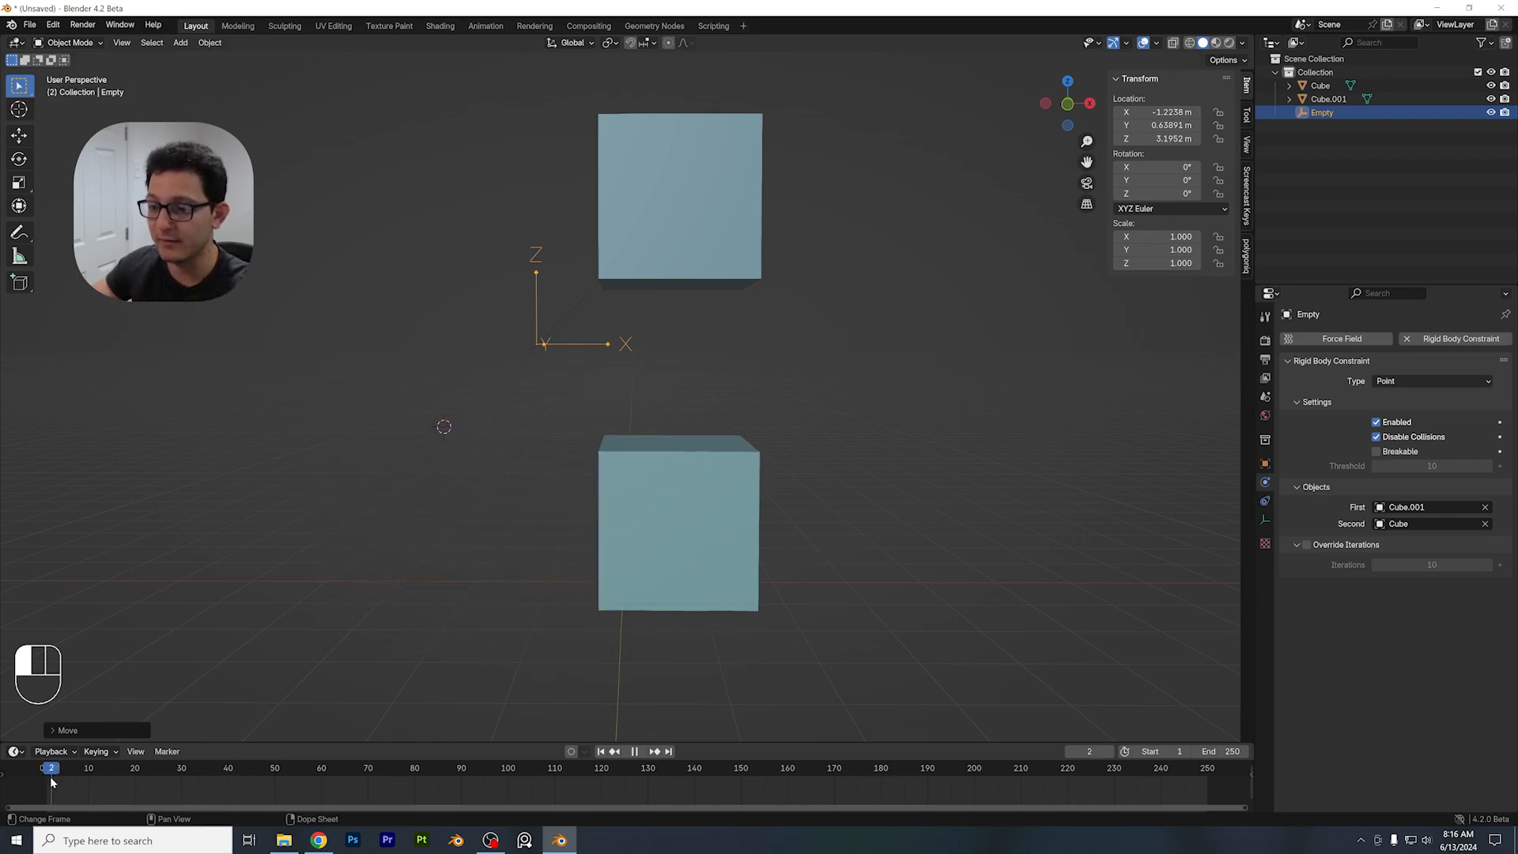
{"action": "middle_click_drag", "start_coordinate": [760, 474], "coordinate": [549, 495]}
{"action": "left_click", "coordinate": [559, 487]}
{"action": "key", "text": "g"}
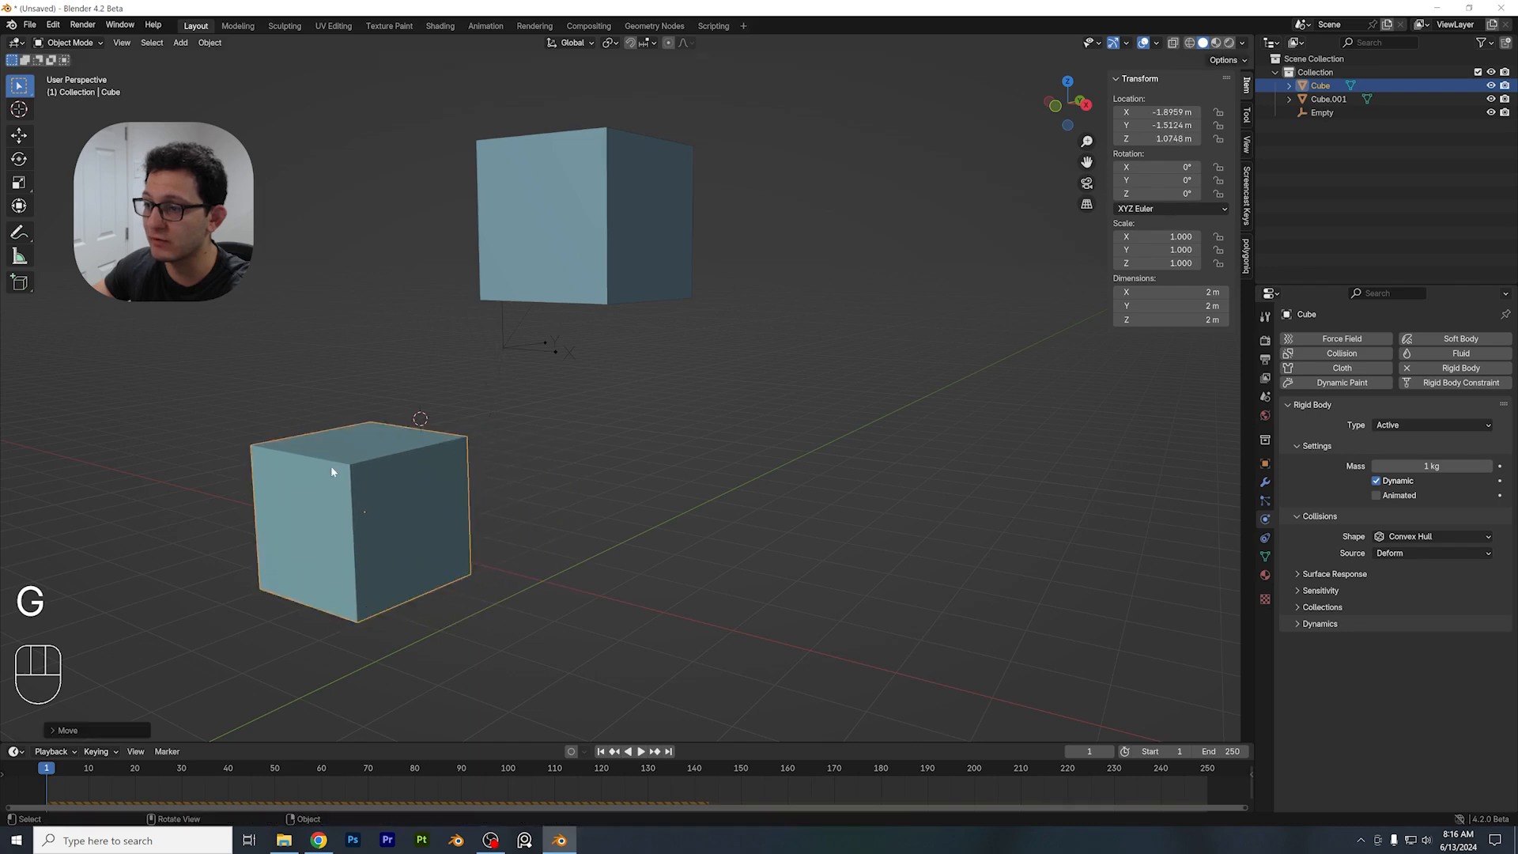
{"action": "left_click", "coordinate": [487, 444]}
Play the simulation to examine how the moved lower cube swings, then return to frame 1
{"action": "key", "text": "space"}
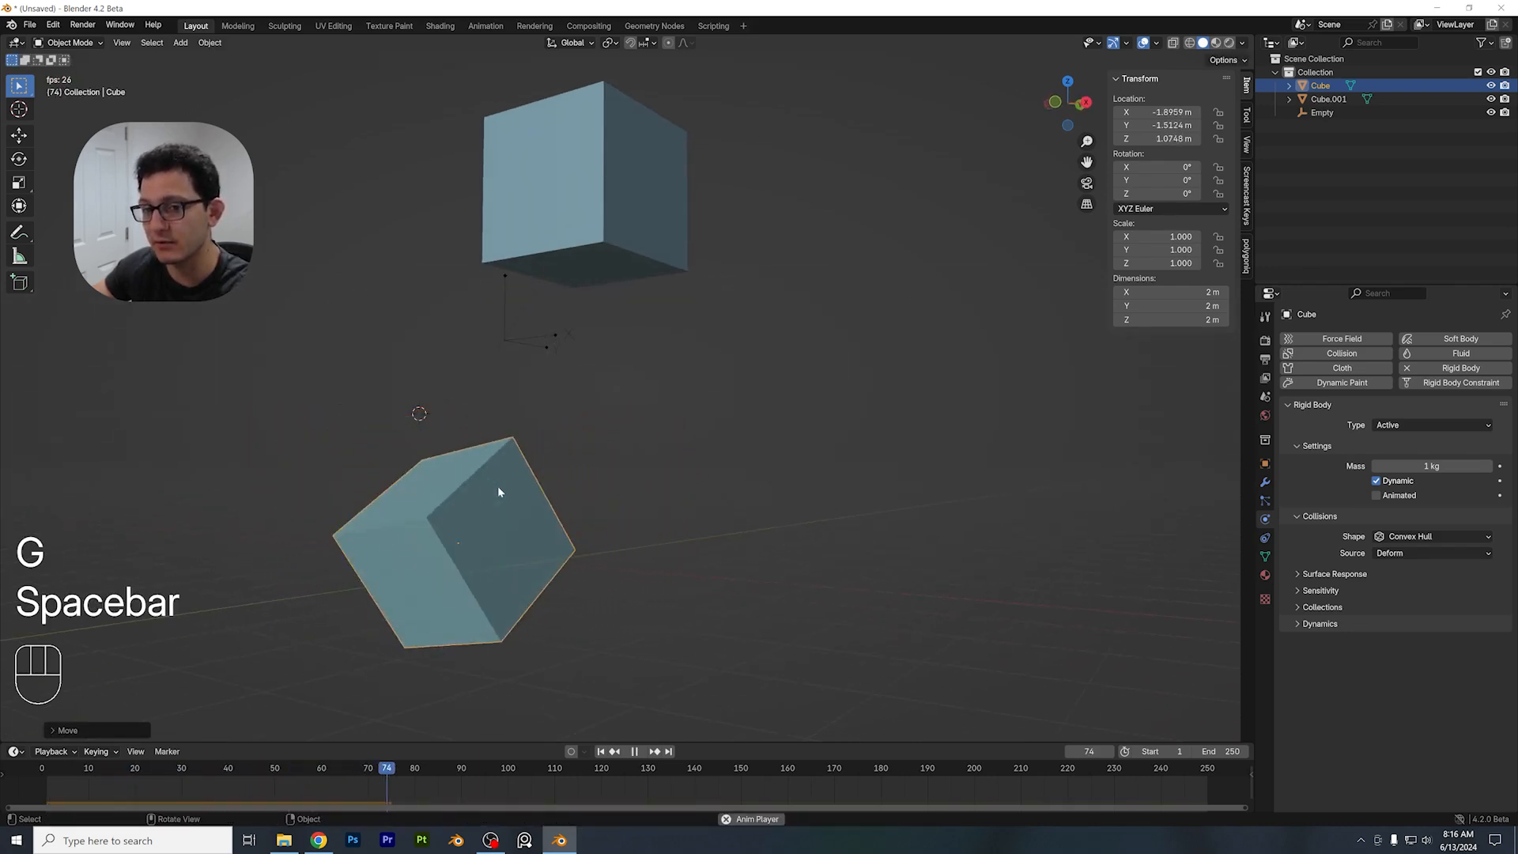
{"action": "key", "text": "space"}
{"action": "left_click", "coordinate": [49, 771]}
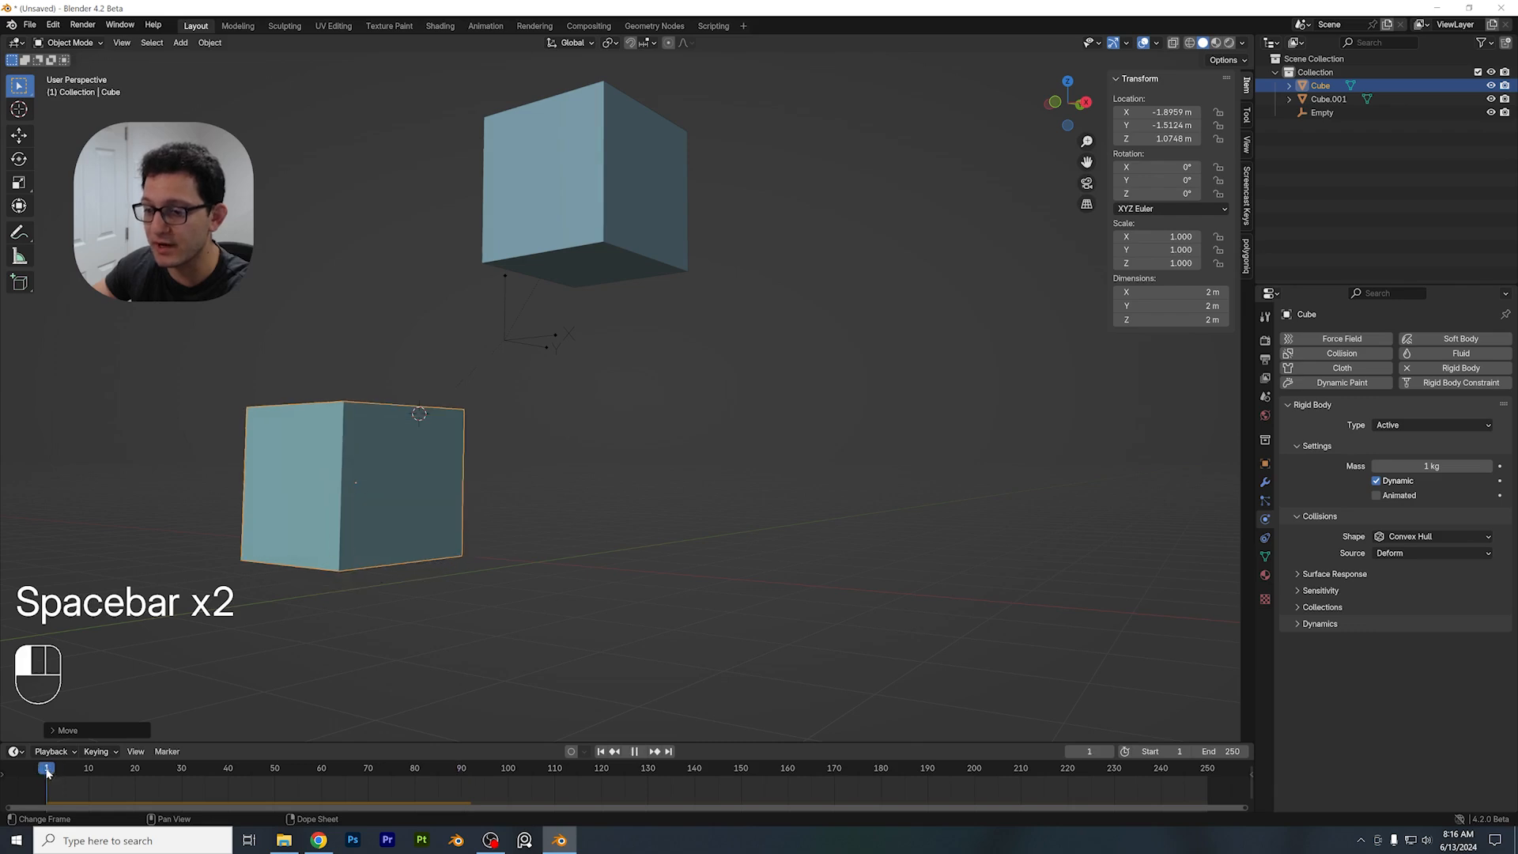
In Edit Mode, snap the 3D cursor to the lower cube's top corner vertex at local X 1, Y 1, Z 1 m
{"action": "middle_click_drag", "start_coordinate": [356, 496], "coordinate": [490, 535]}
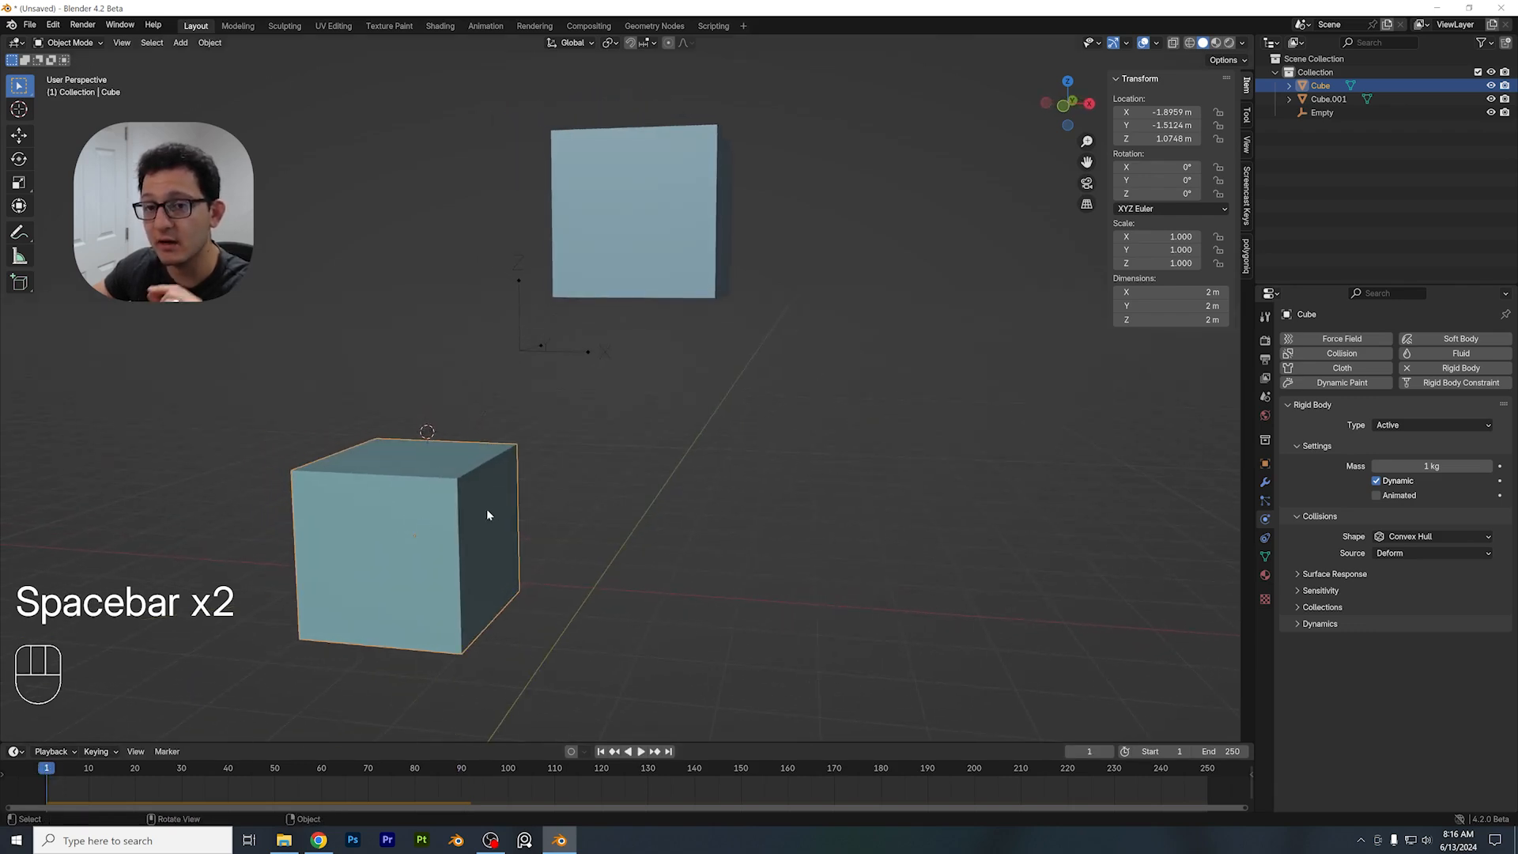
{"action": "scroll", "coordinate": [486, 510], "scroll_direction": "up", "scroll_amount": 2}
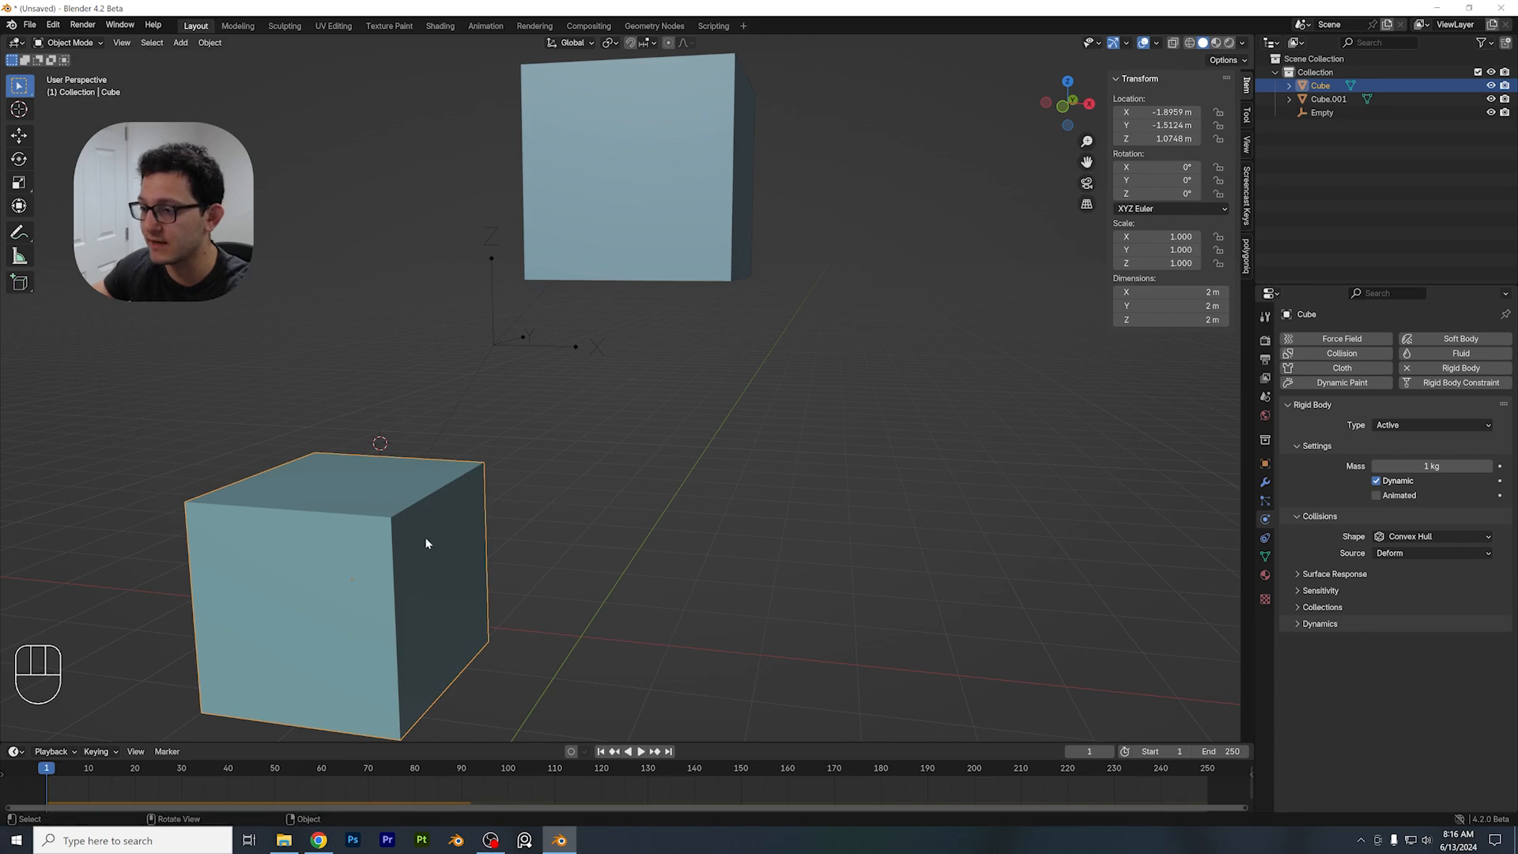
{"action": "key", "text": "Tab"}
{"action": "scroll", "coordinate": [452, 480], "scroll_direction": "up", "scroll_amount": 1}
{"action": "left_click_drag", "start_coordinate": [454, 479], "coordinate": [534, 471]}
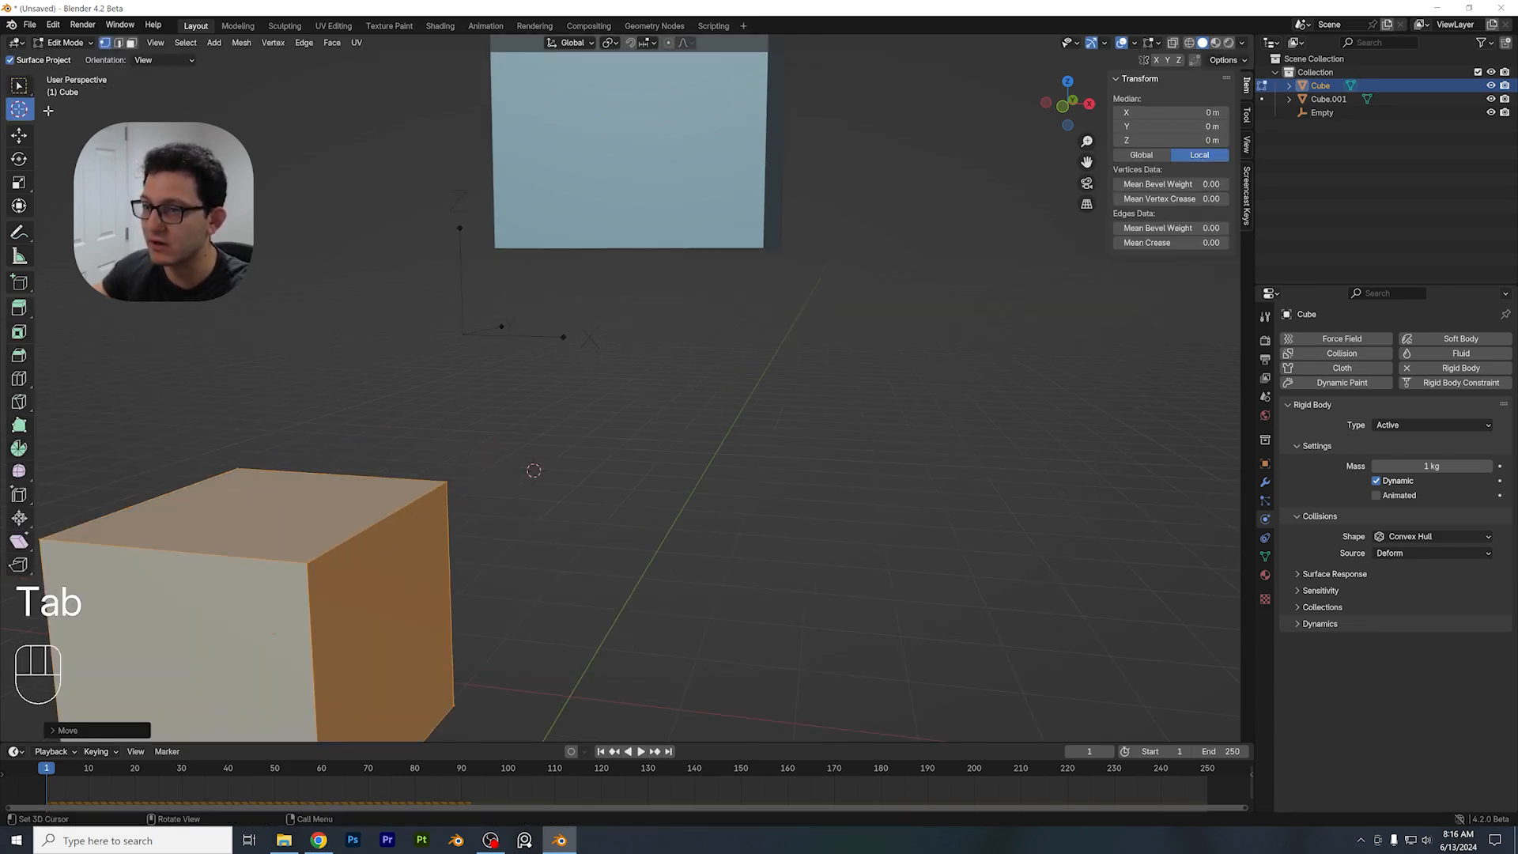
{"action": "left_click", "coordinate": [19, 84]}
{"action": "left_click", "coordinate": [455, 482]}
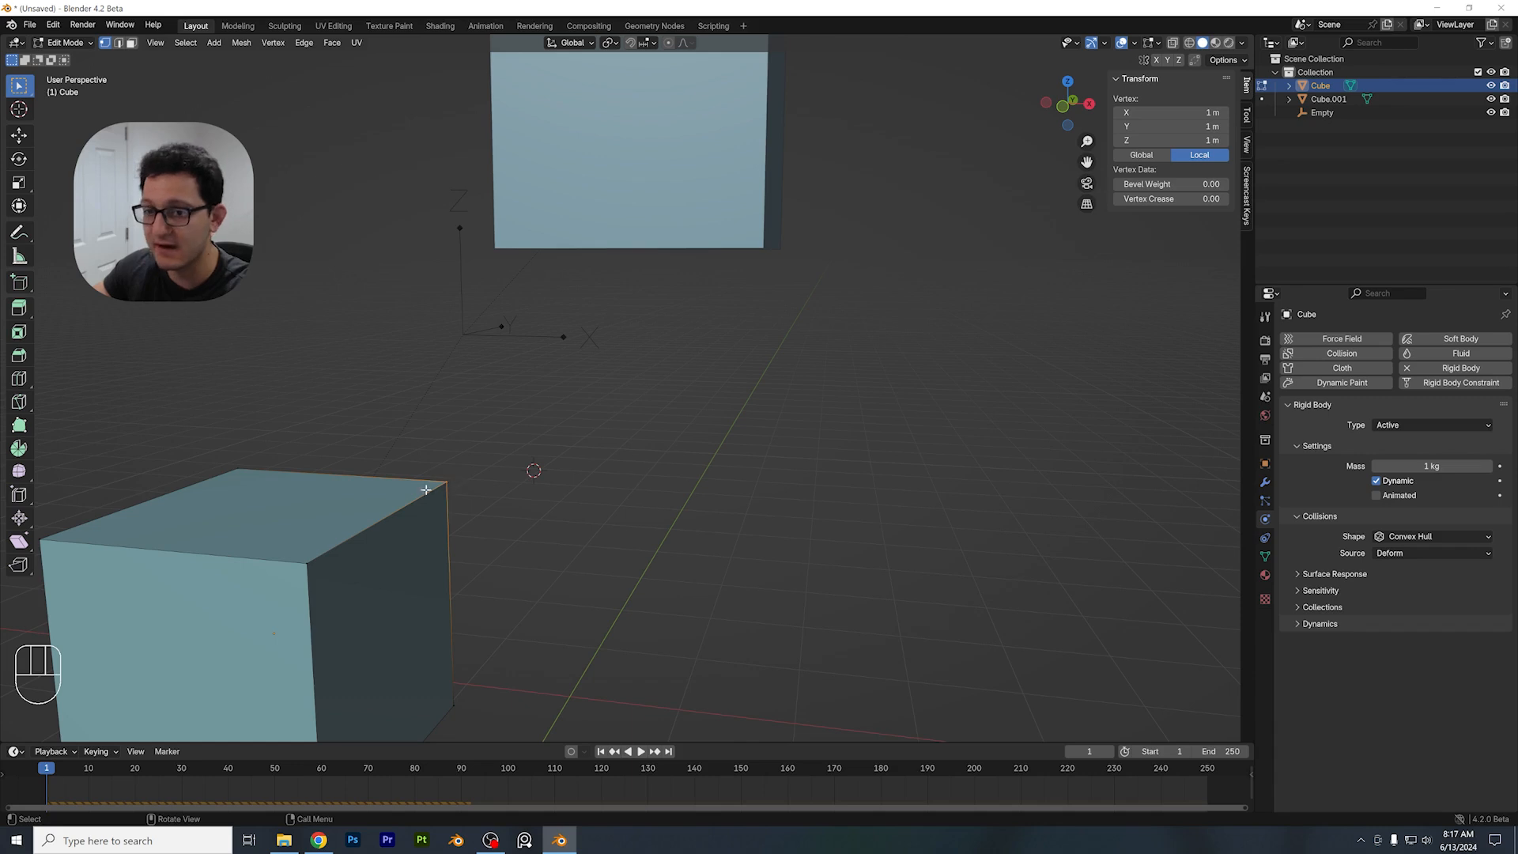
{"action": "left_click", "coordinate": [241, 43]}
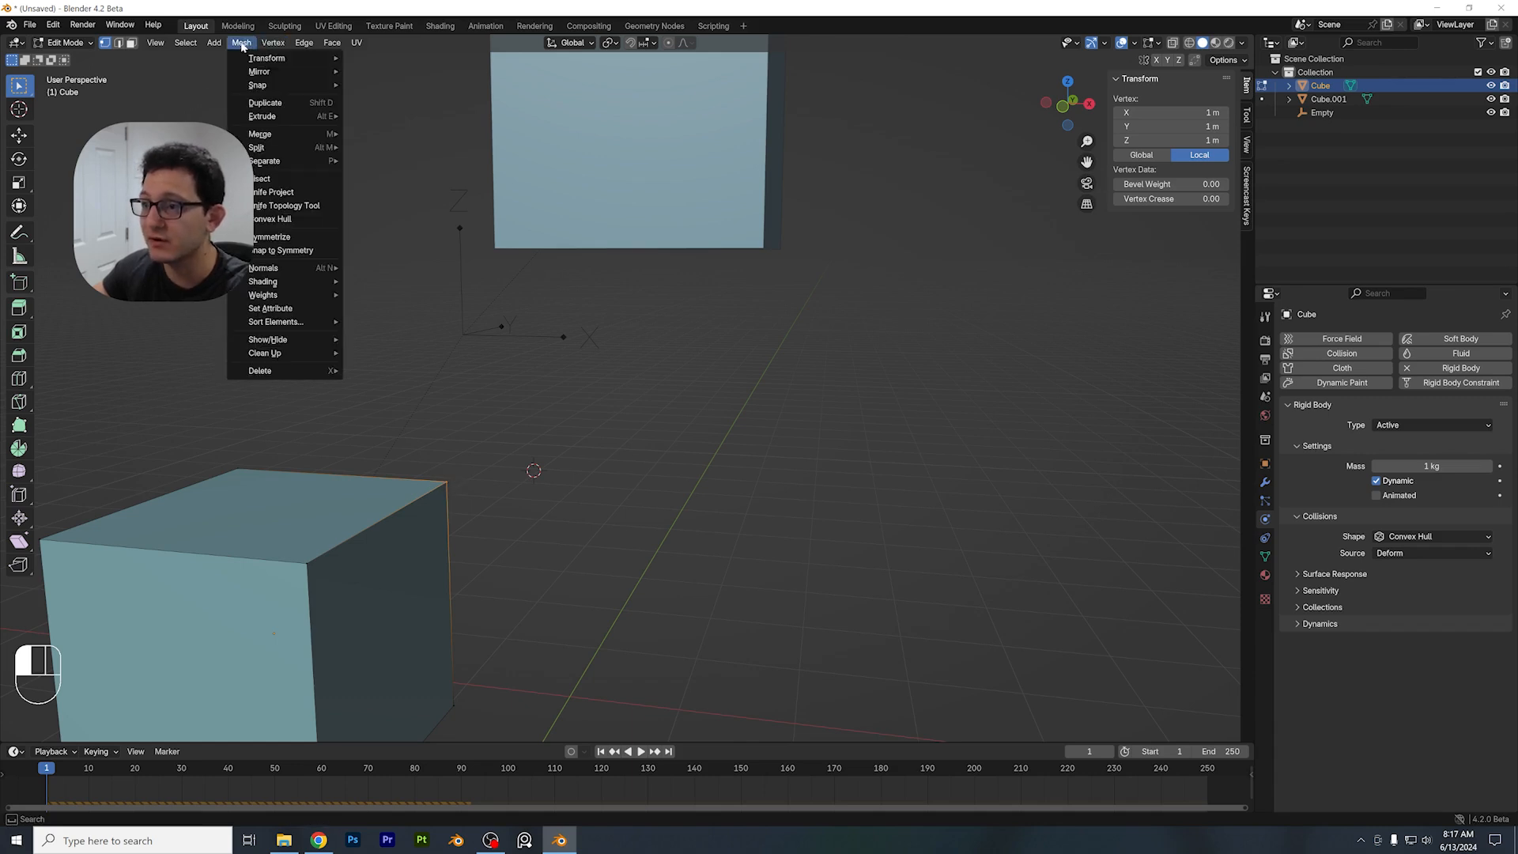
{"action": "mouse_move", "coordinate": [270, 84]}
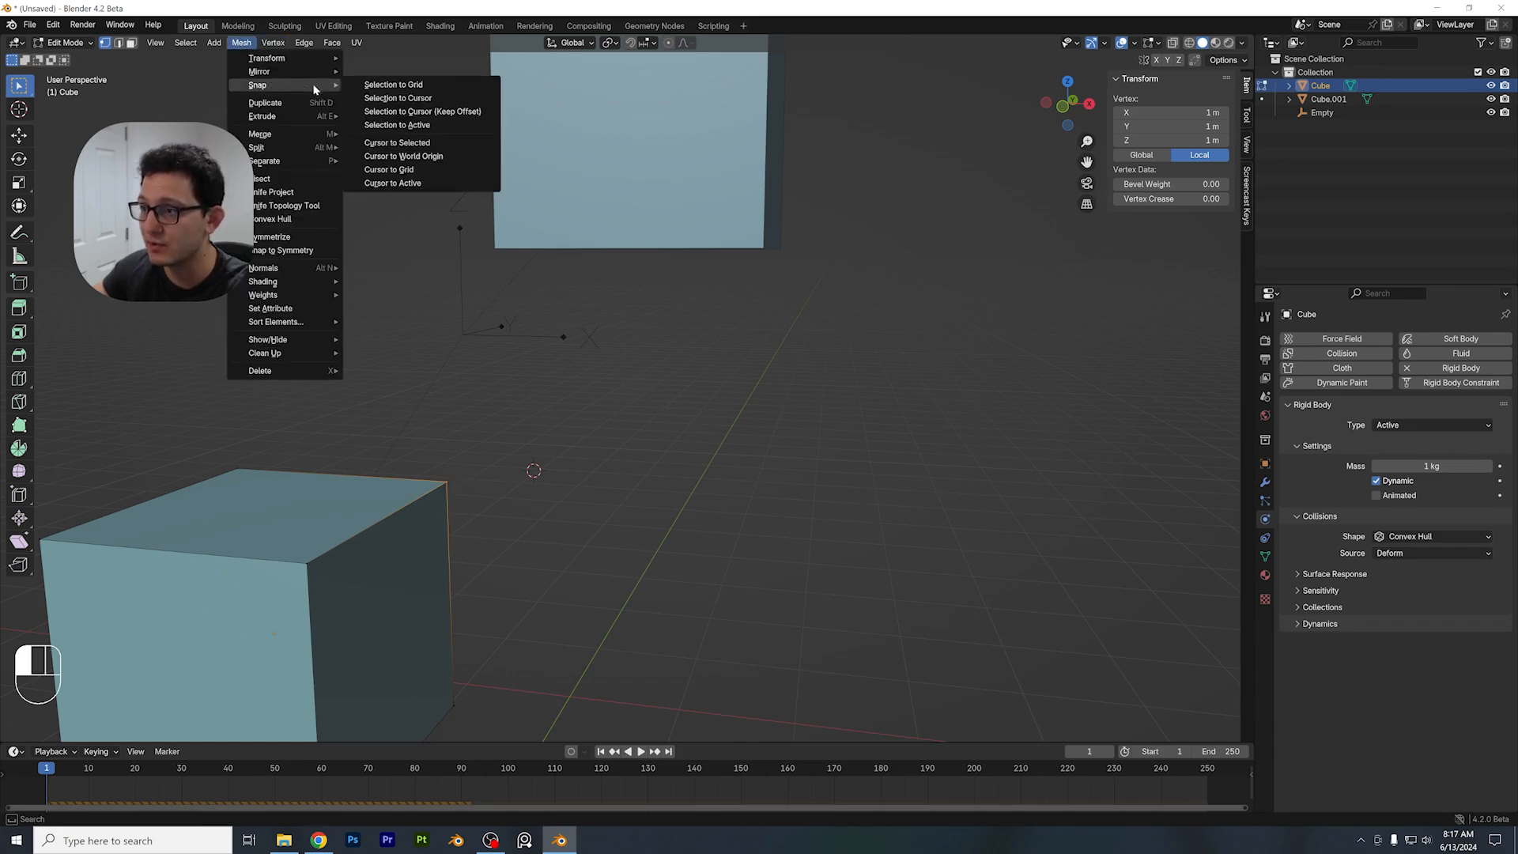
{"action": "left_click", "coordinate": [426, 143]}
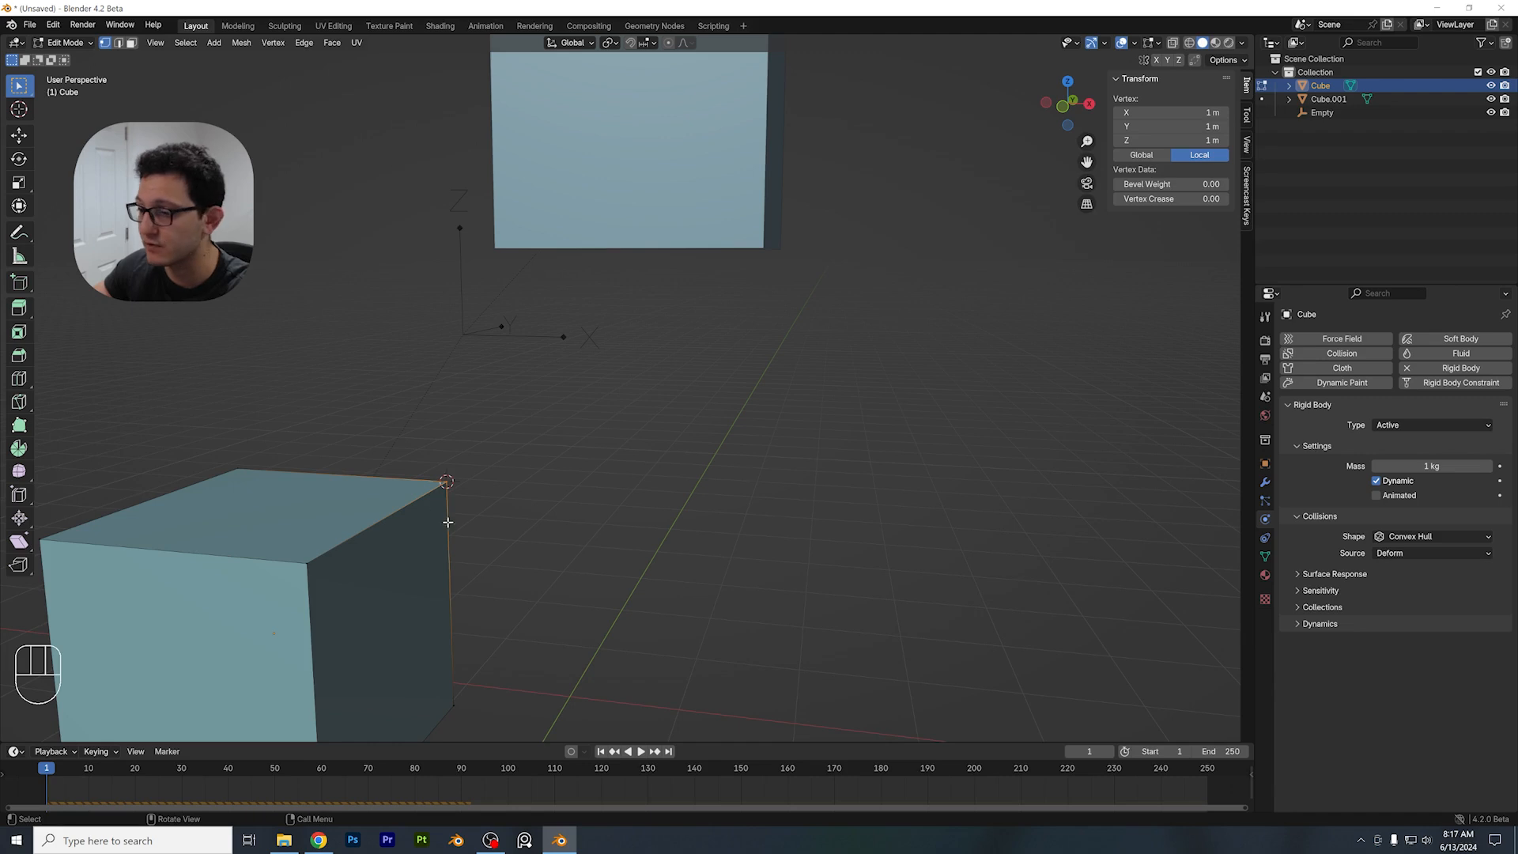
Back in Object Mode, set the lower cube's origin to the 3D cursor and deselect the cube
{"action": "key", "text": "Tab"}
{"action": "middle_click_drag", "start_coordinate": [458, 514], "coordinate": [483, 442], "text": "shift"}
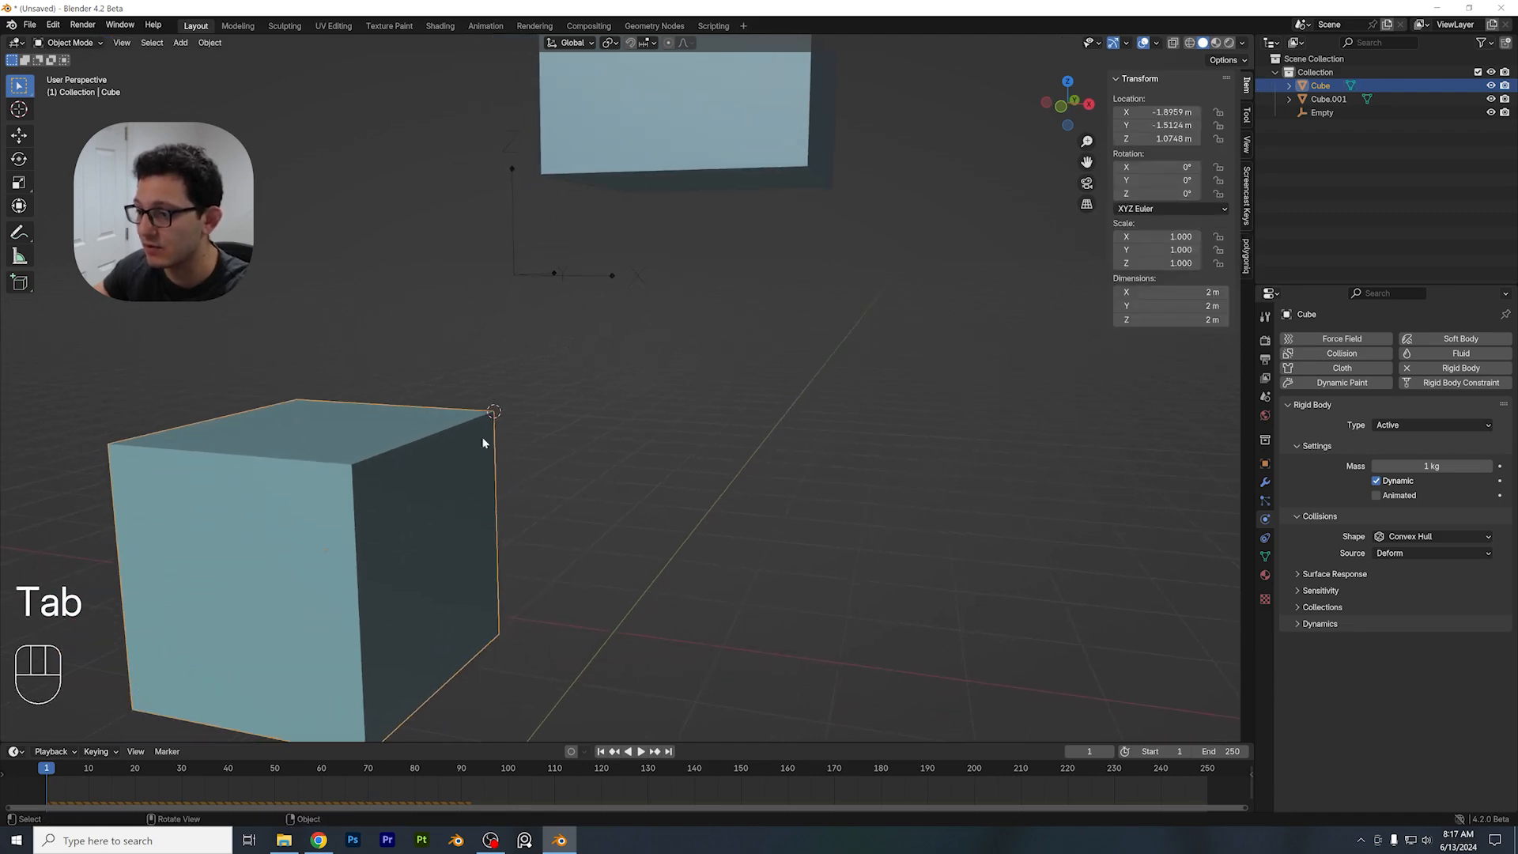
{"action": "right_click", "coordinate": [439, 475]}
{"action": "mouse_move", "coordinate": [439, 474]}
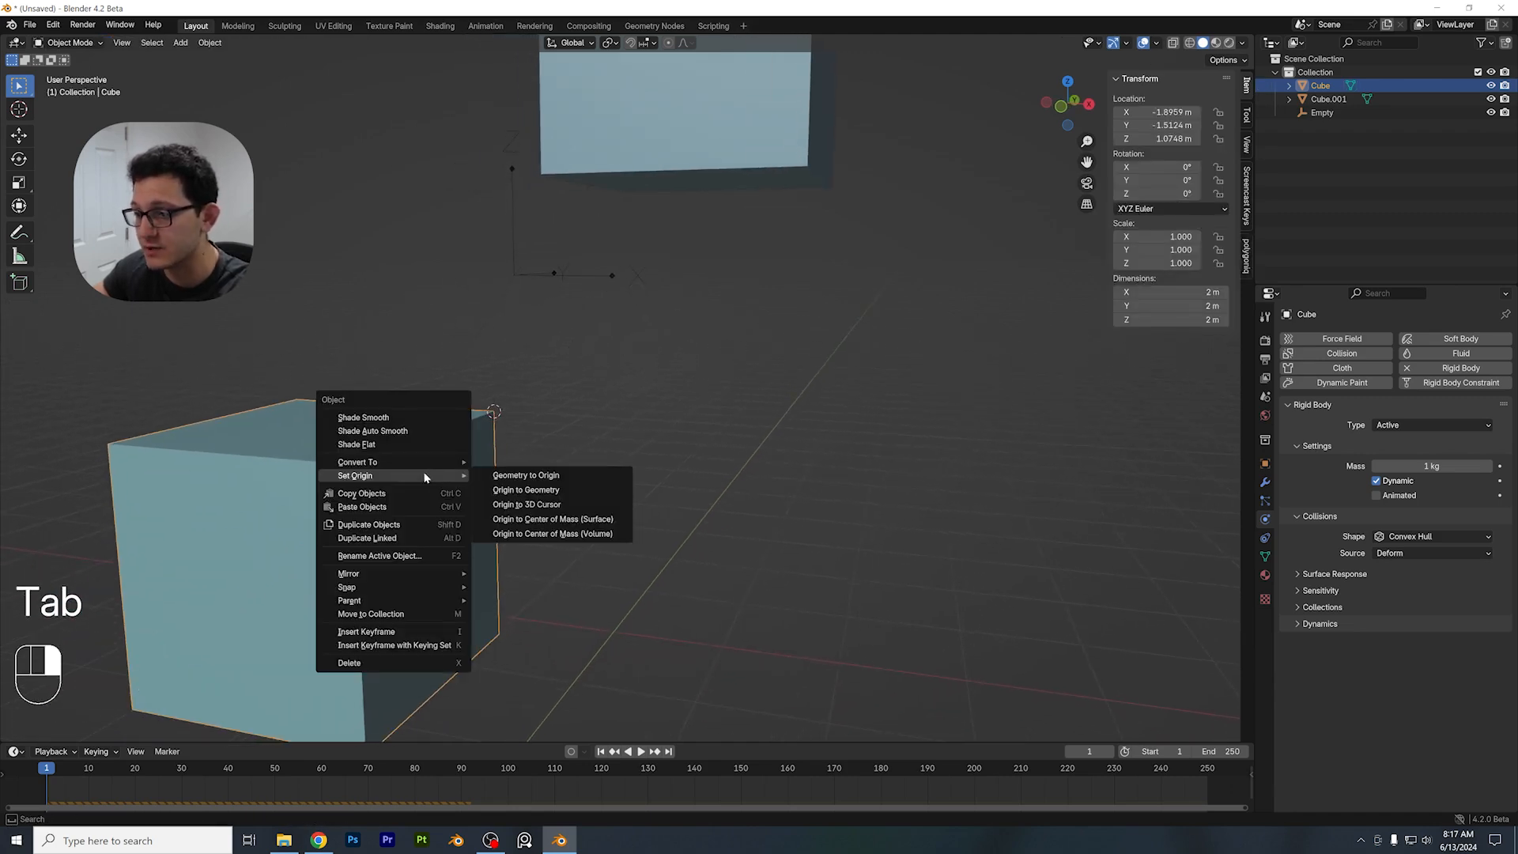
{"action": "left_click", "coordinate": [529, 506]}
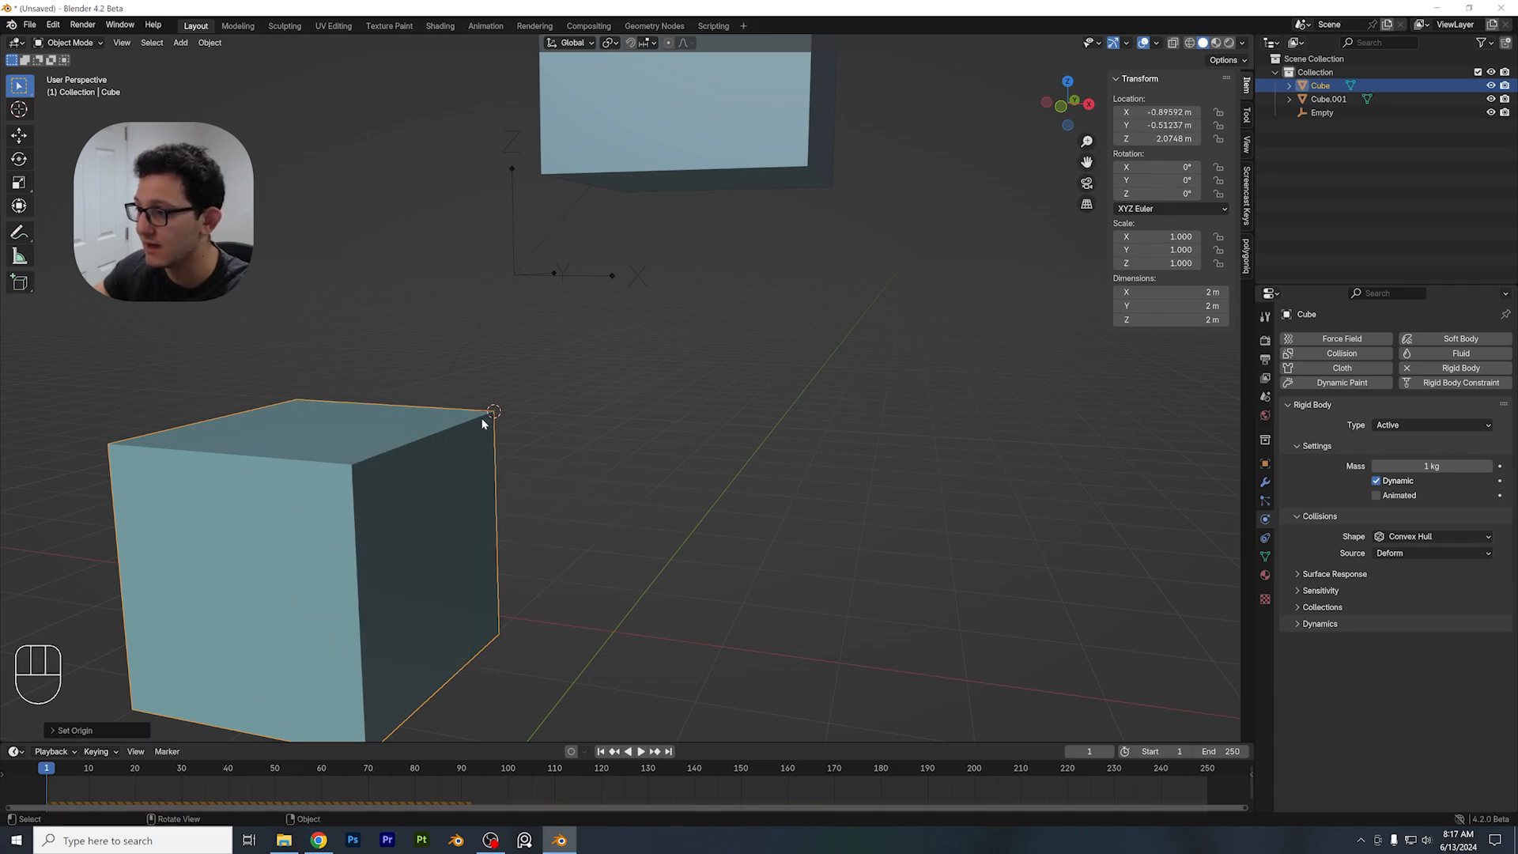
{"action": "left_click", "coordinate": [576, 501]}
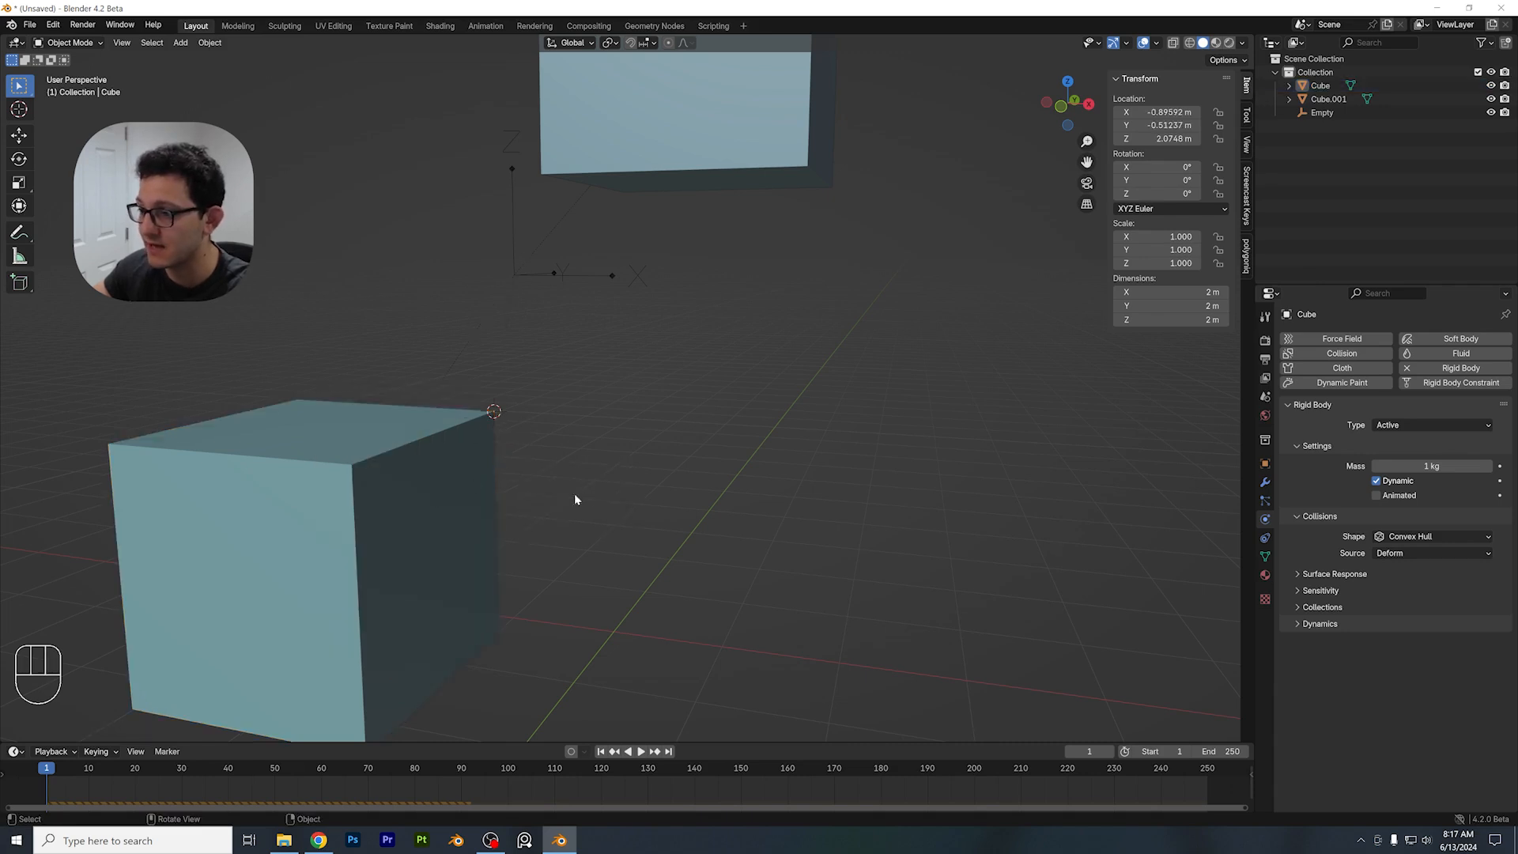
Move the lower cube to about X -4.8, Y -1.06, Z 2.5 m and rotate it to about X 1.7°, Y 13.5°, Z 18.5°
{"action": "left_click", "coordinate": [434, 484]}
{"action": "key", "text": "g"}
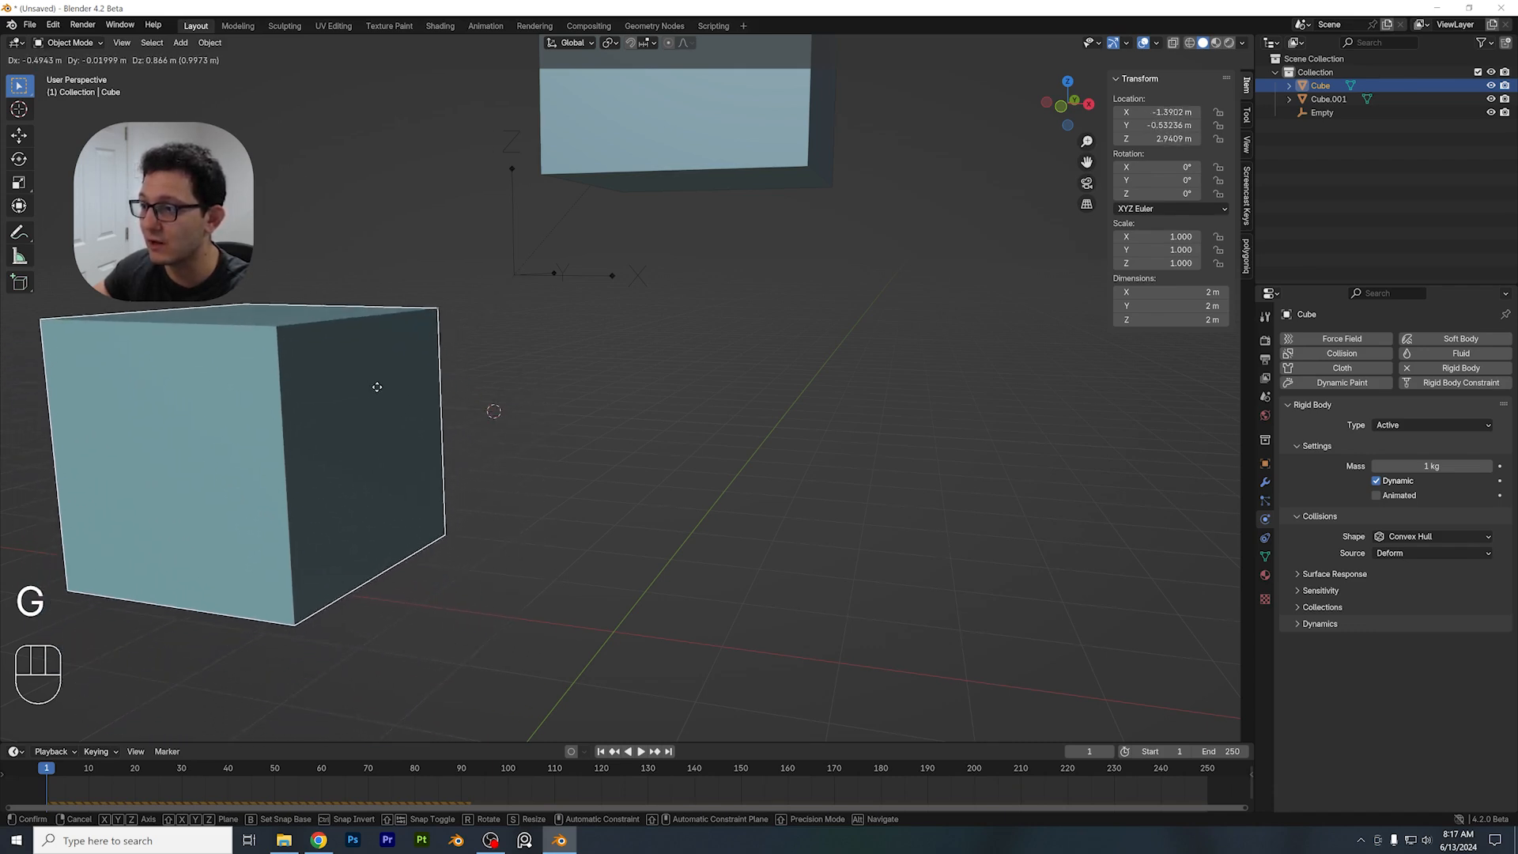
{"action": "left_click", "coordinate": [372, 424]}
{"action": "middle_click_drag", "start_coordinate": [372, 424], "coordinate": [611, 424]}
{"action": "key", "text": "r"}
{"action": "left_click", "coordinate": [622, 510]}
{"action": "key", "text": "g"}
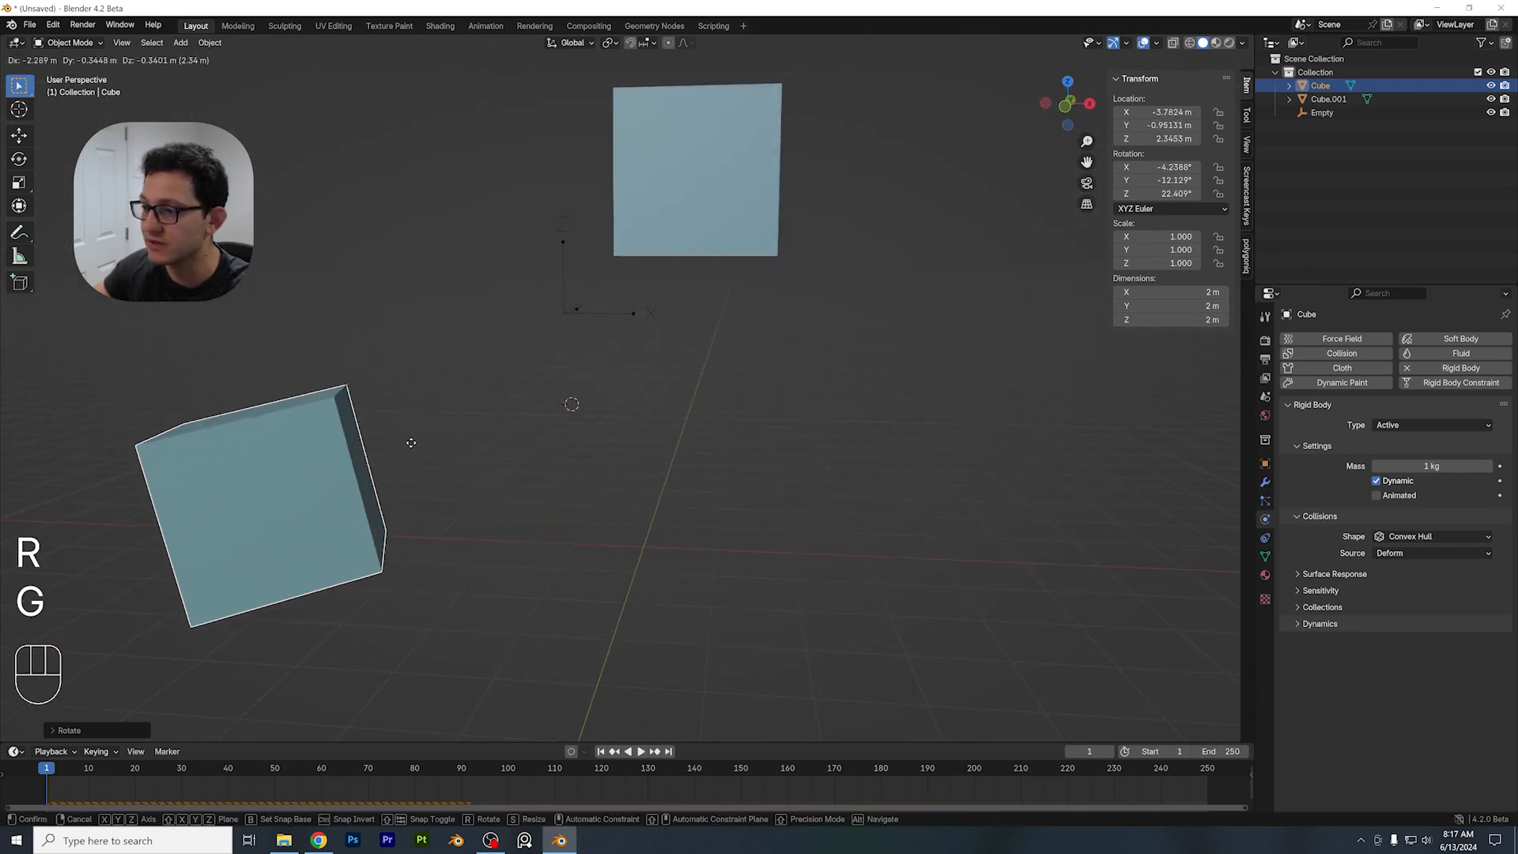
{"action": "key", "text": "r"}
{"action": "left_click", "coordinate": [367, 404]}
Play the simulation to examine how the tilted, corner-origin cube swings around the empty, then rewind to frame 1
{"action": "scroll", "coordinate": [368, 398], "scroll_direction": "down", "scroll_amount": 2}
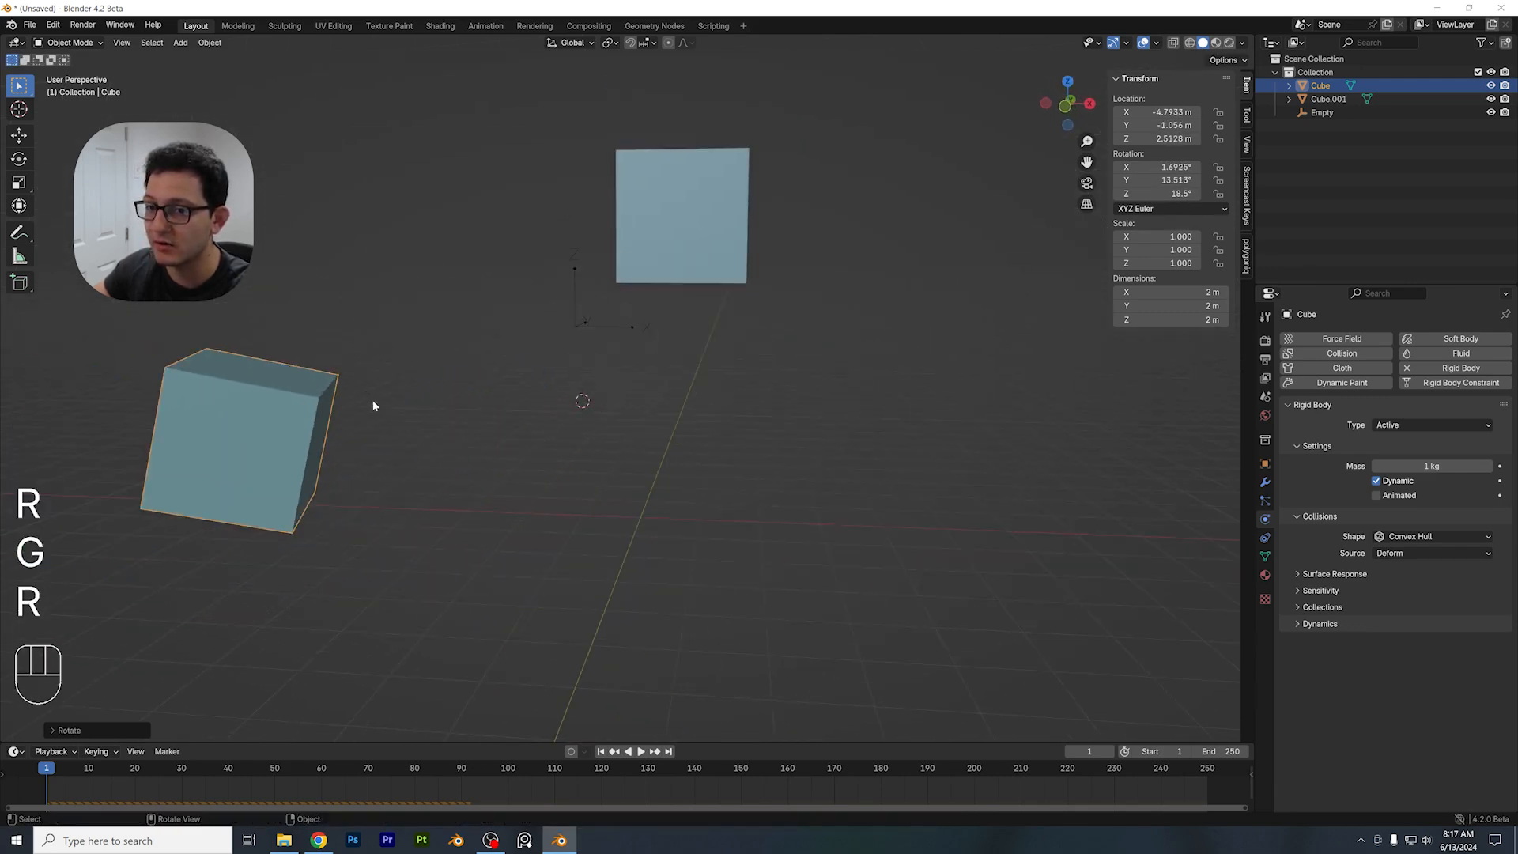
{"action": "middle_click_drag", "start_coordinate": [371, 400], "coordinate": [503, 421], "text": "shift"}
{"action": "key", "text": "space"}
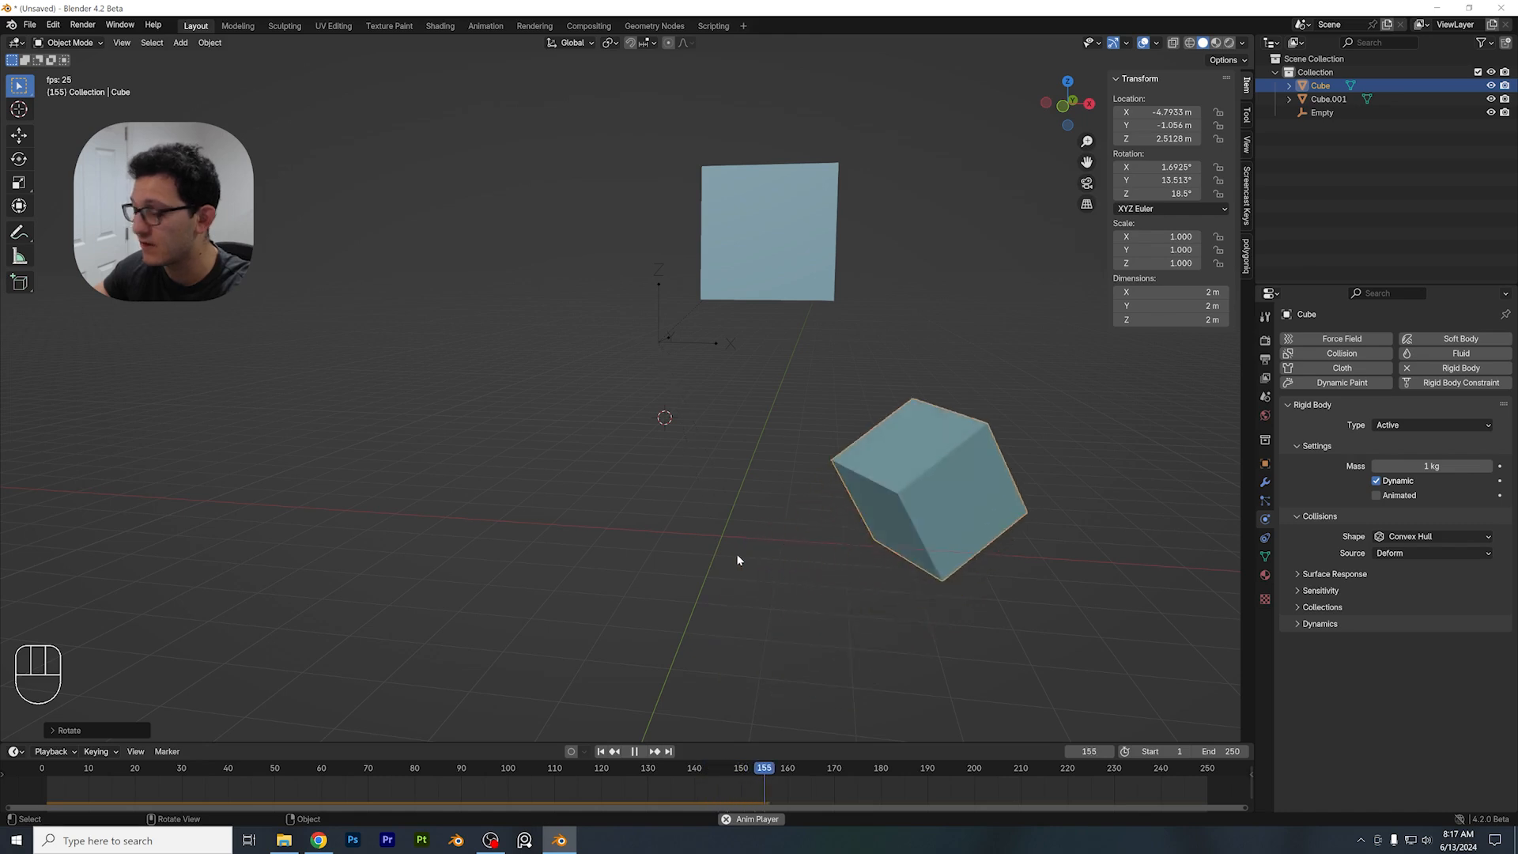
{"action": "key", "text": "space"}
{"action": "left_click_drag", "start_coordinate": [884, 775], "coordinate": [46, 783]}
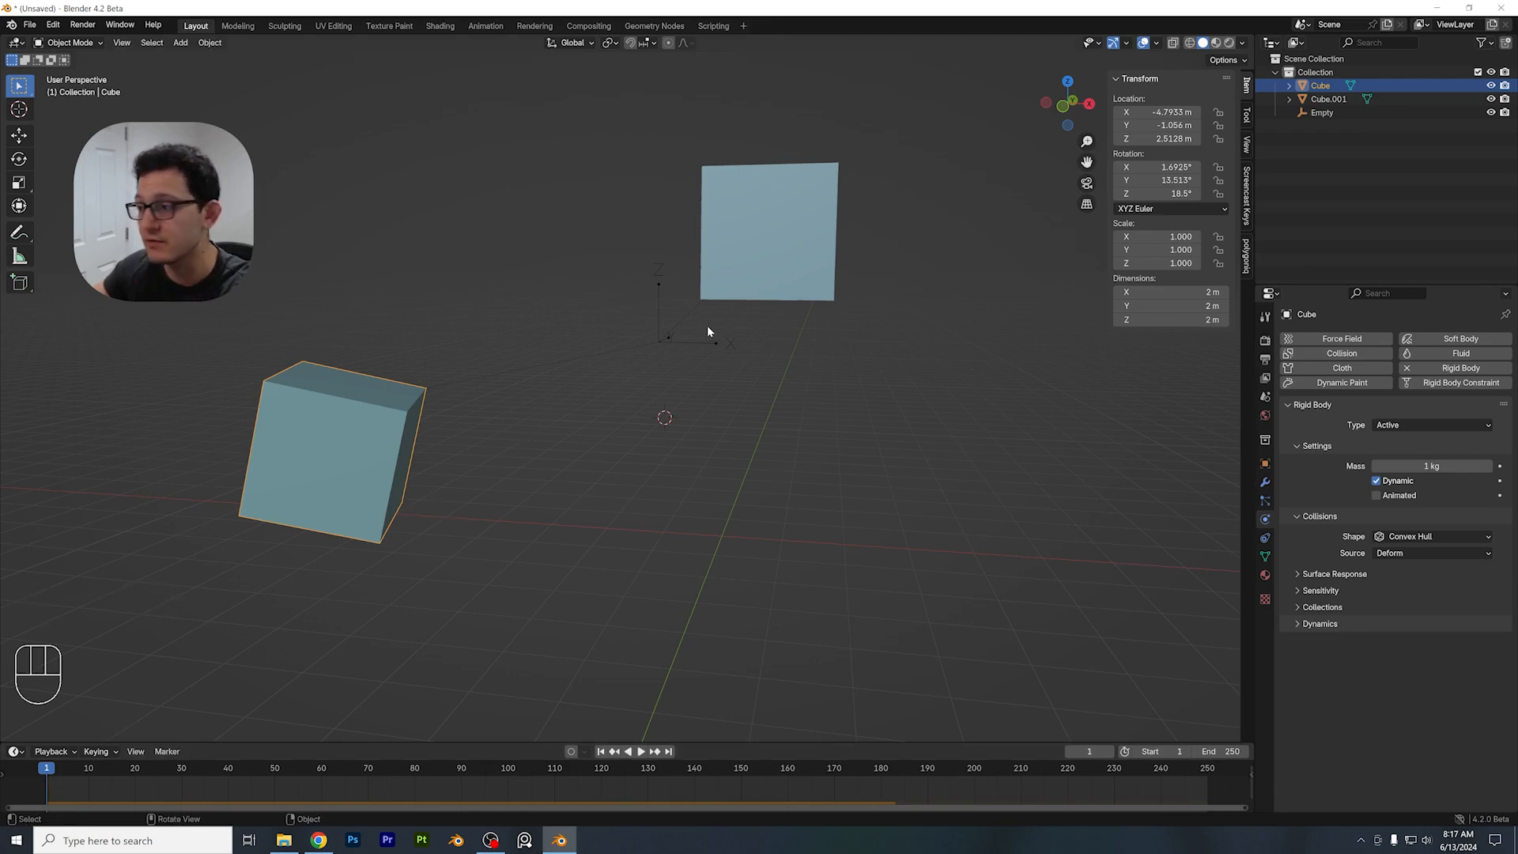
Move the empty onto the upper cube's lower front corner, at about X -0.35, Y -0.93, Z 4.03 m
{"action": "left_click", "coordinate": [672, 341]}
{"action": "scroll", "coordinate": [695, 345], "scroll_direction": "up", "scroll_amount": 3}
{"action": "middle_click_drag", "start_coordinate": [698, 327], "coordinate": [663, 284], "text": "shift"}
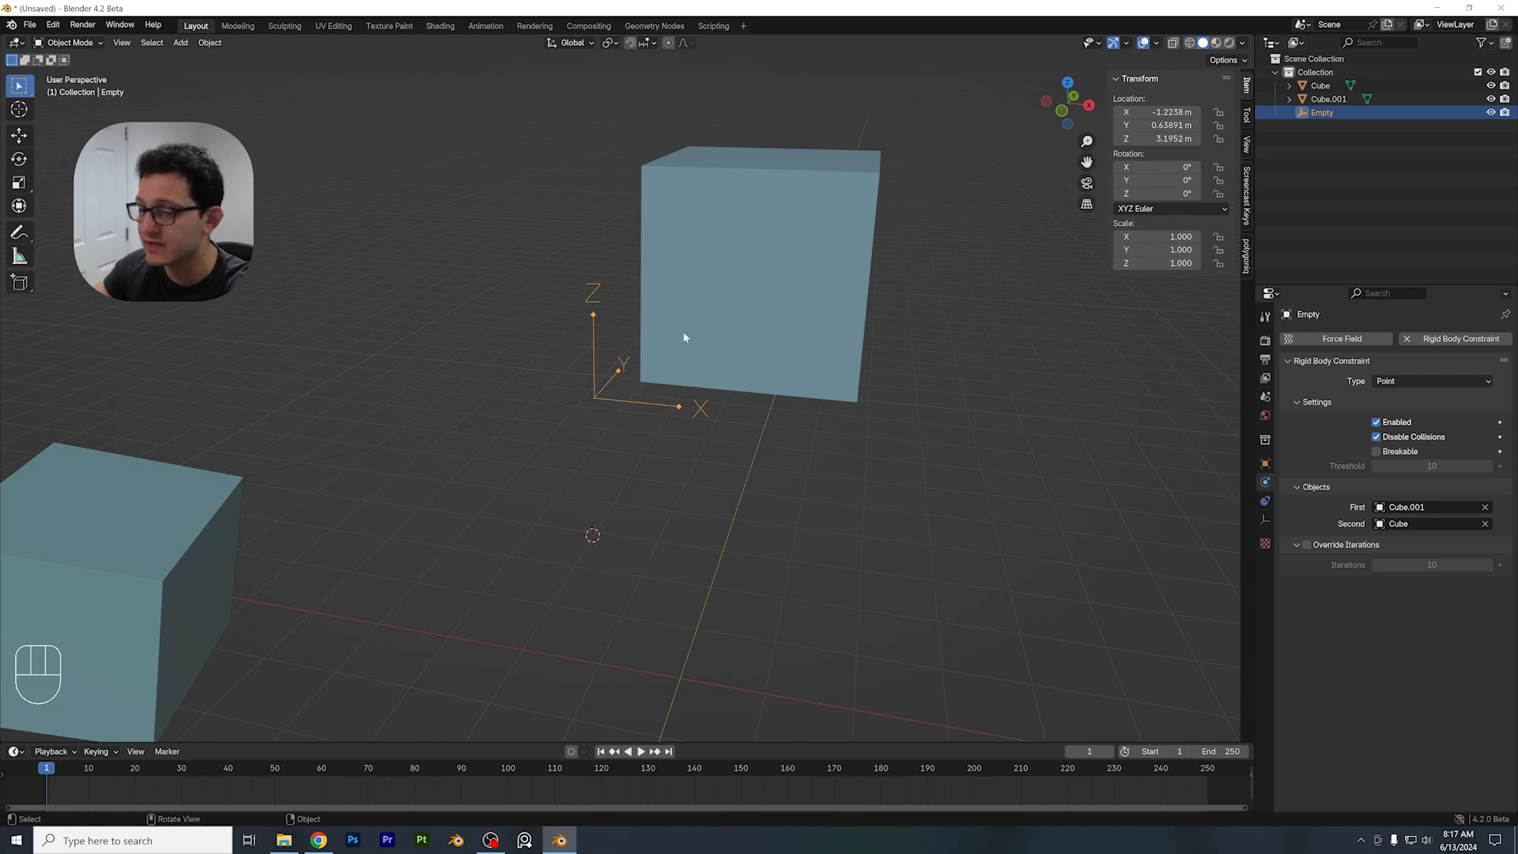
{"action": "middle_click_drag", "start_coordinate": [685, 338], "coordinate": [804, 307]}
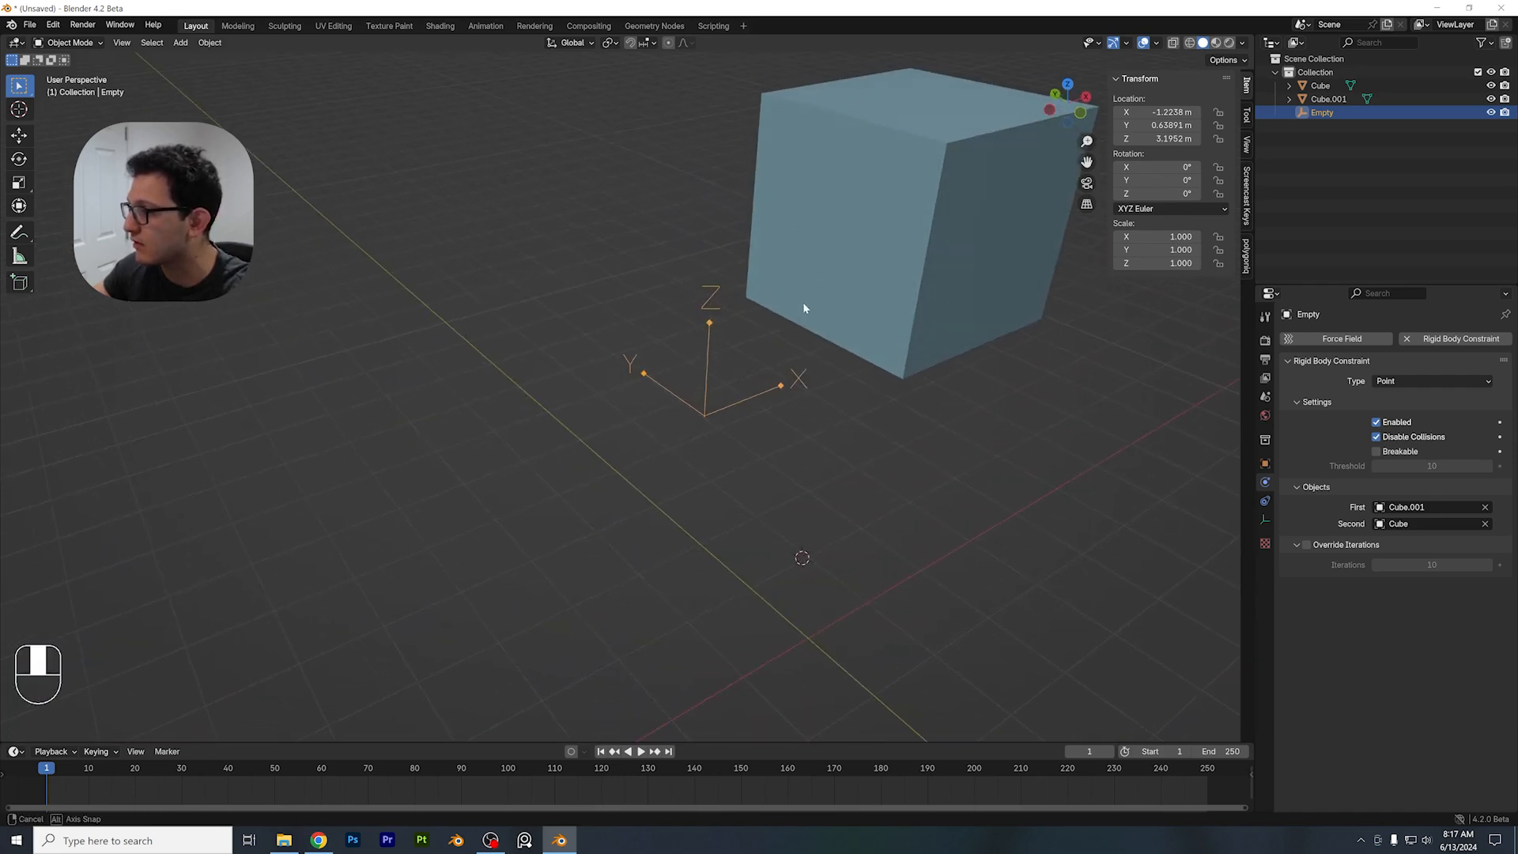
{"action": "key", "text": "g"}
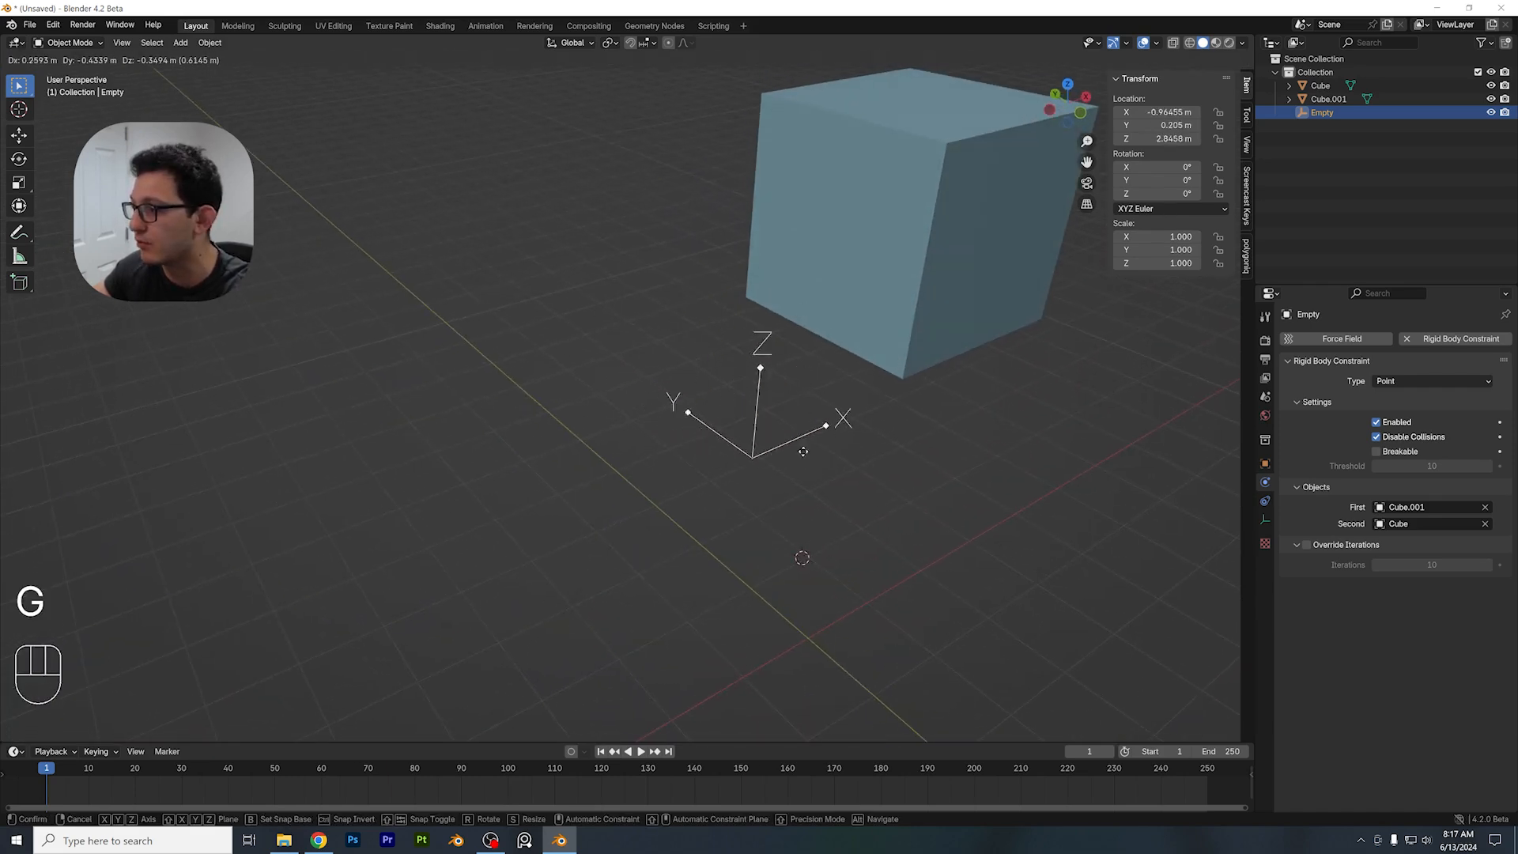
{"action": "left_click", "coordinate": [907, 390]}
{"action": "middle_click_drag", "start_coordinate": [907, 392], "coordinate": [753, 291]}
{"action": "key", "text": "g"}
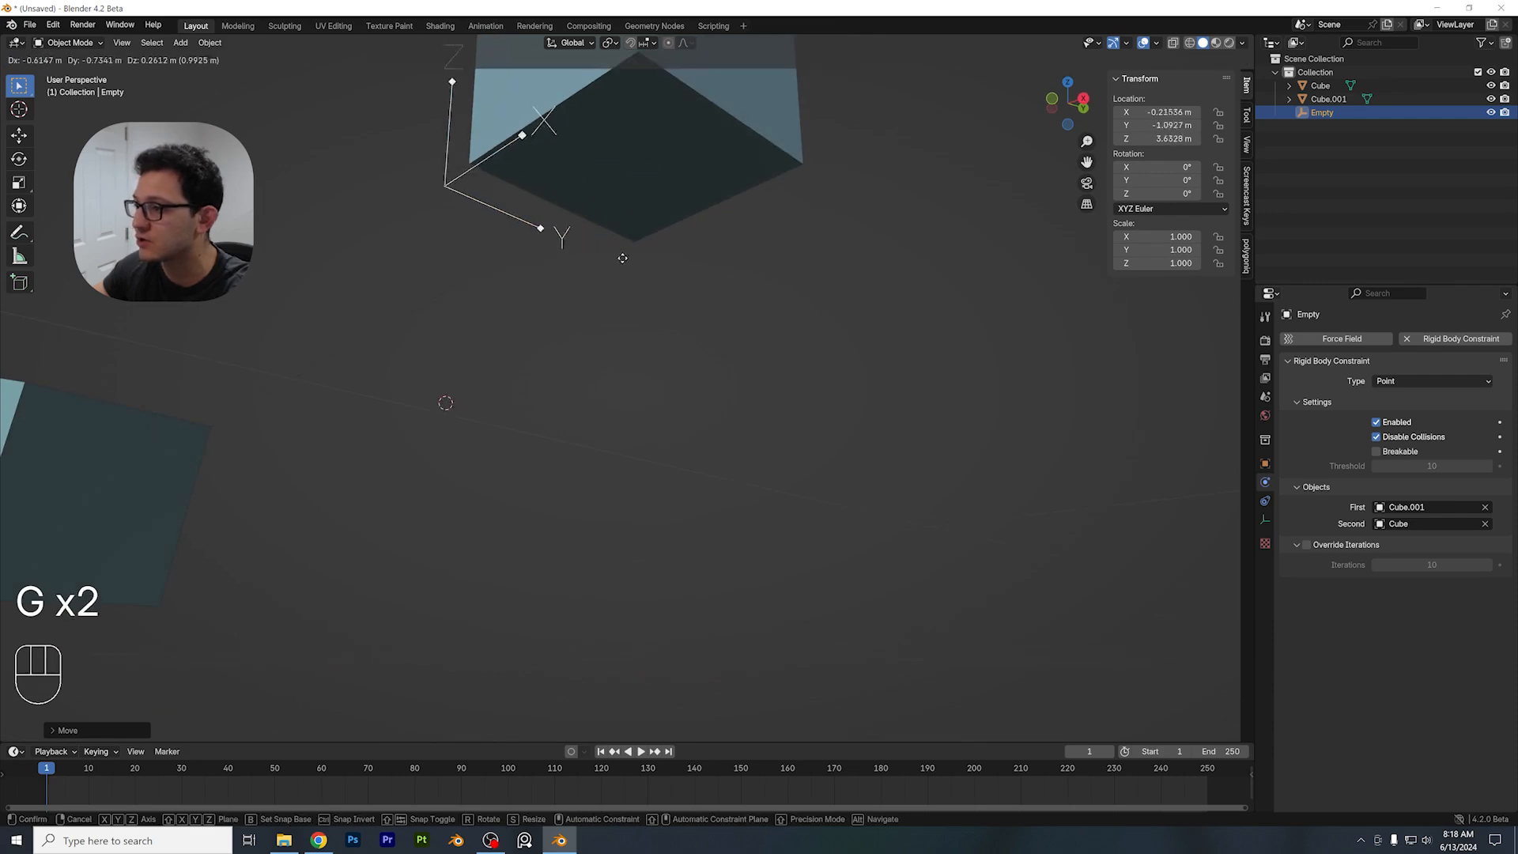
{"action": "middle_click_drag", "start_coordinate": [660, 290], "coordinate": [817, 307]}
{"action": "scroll", "coordinate": [674, 344], "scroll_direction": "up", "scroll_amount": 2}
{"action": "key", "text": "g"}
{"action": "left_click", "coordinate": [649, 339]}
{"action": "key", "text": "g"}
{"action": "left_click", "coordinate": [793, 364]}
Play the simulation to examine how the lower cube swings from the upper cube's corner
{"action": "scroll", "coordinate": [818, 378], "scroll_direction": "down", "scroll_amount": 4}
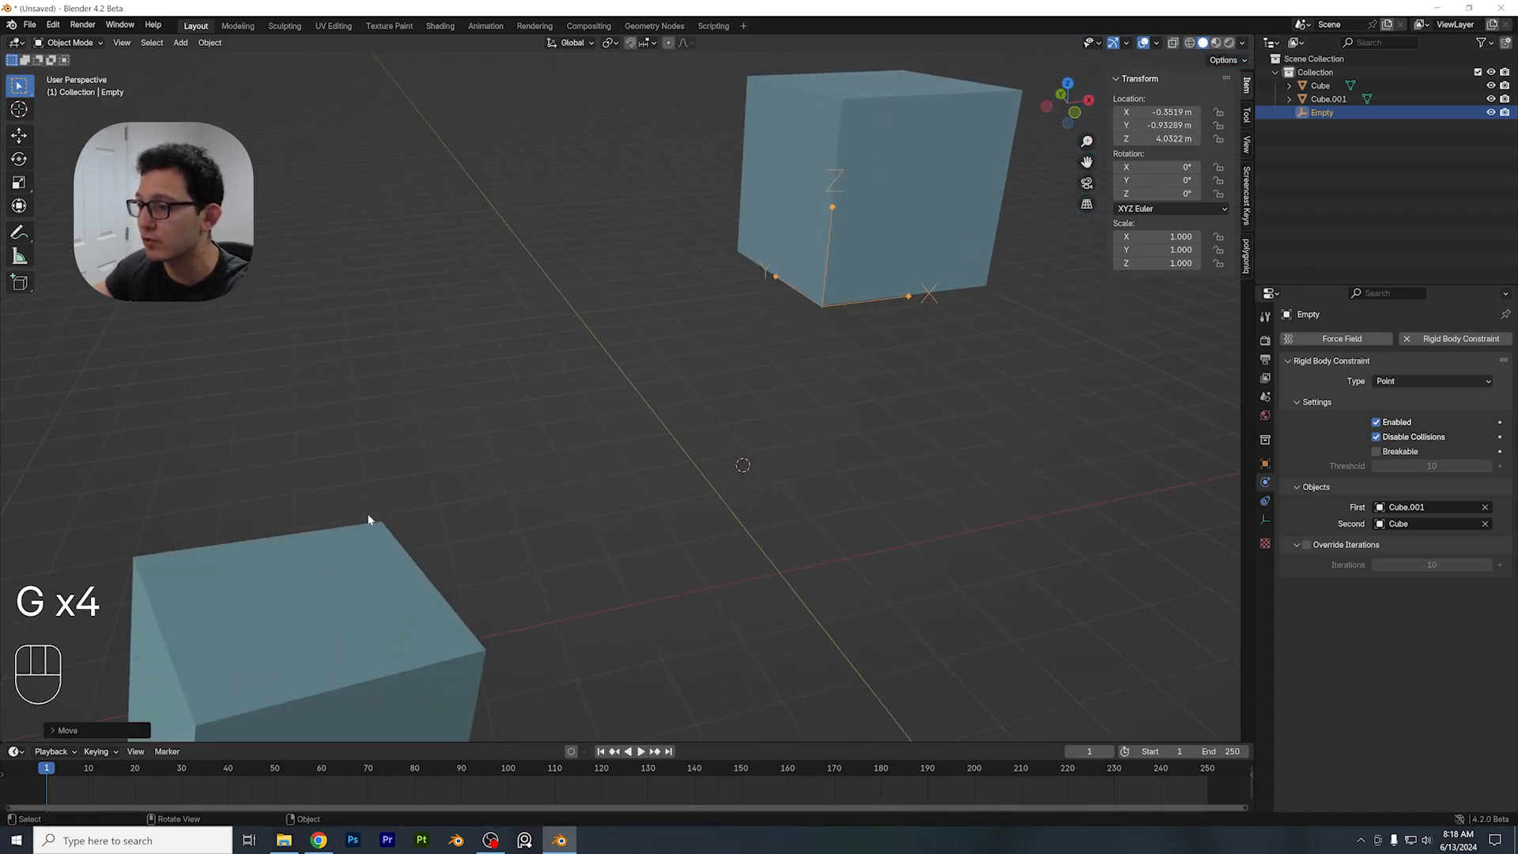
{"action": "middle_click_drag", "start_coordinate": [600, 465], "coordinate": [637, 363]}
{"action": "key", "text": "space"}
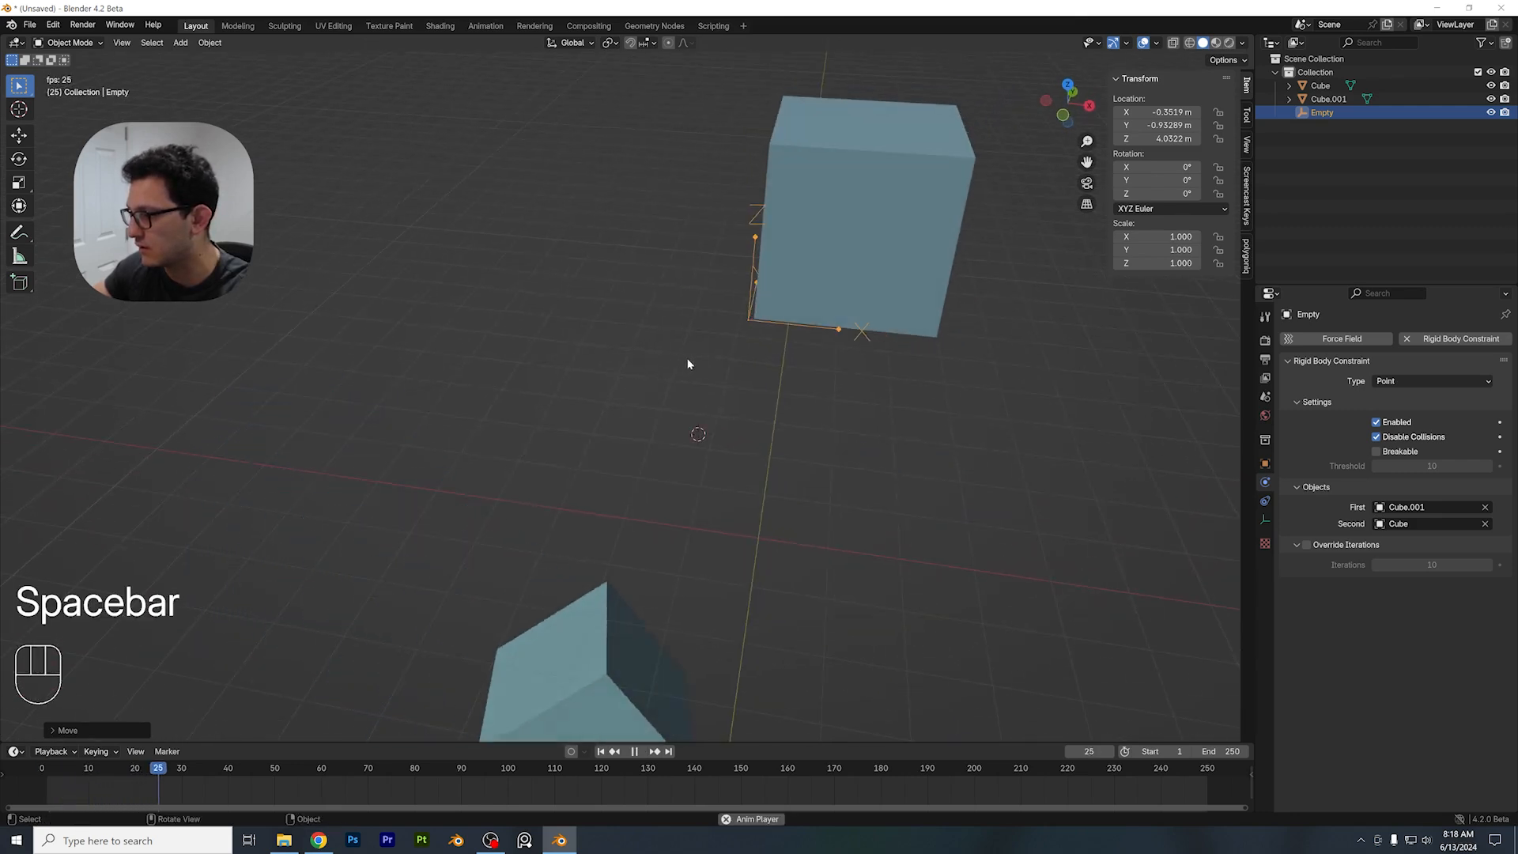
{"action": "scroll", "coordinate": [823, 389], "scroll_direction": "down", "scroll_amount": 2}
{"action": "middle_click_drag", "start_coordinate": [829, 387], "coordinate": [860, 359]}
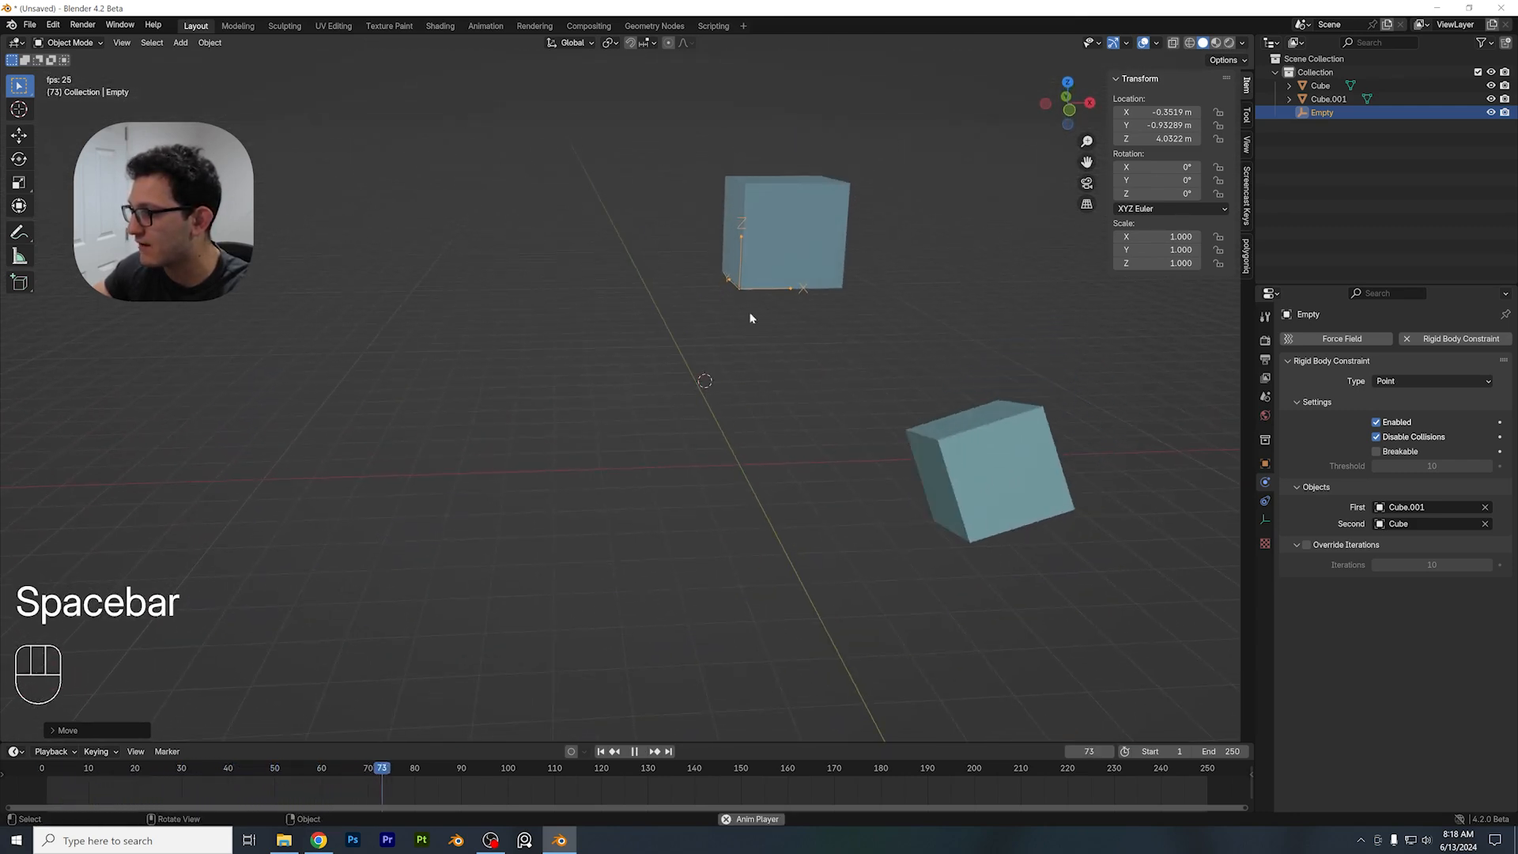